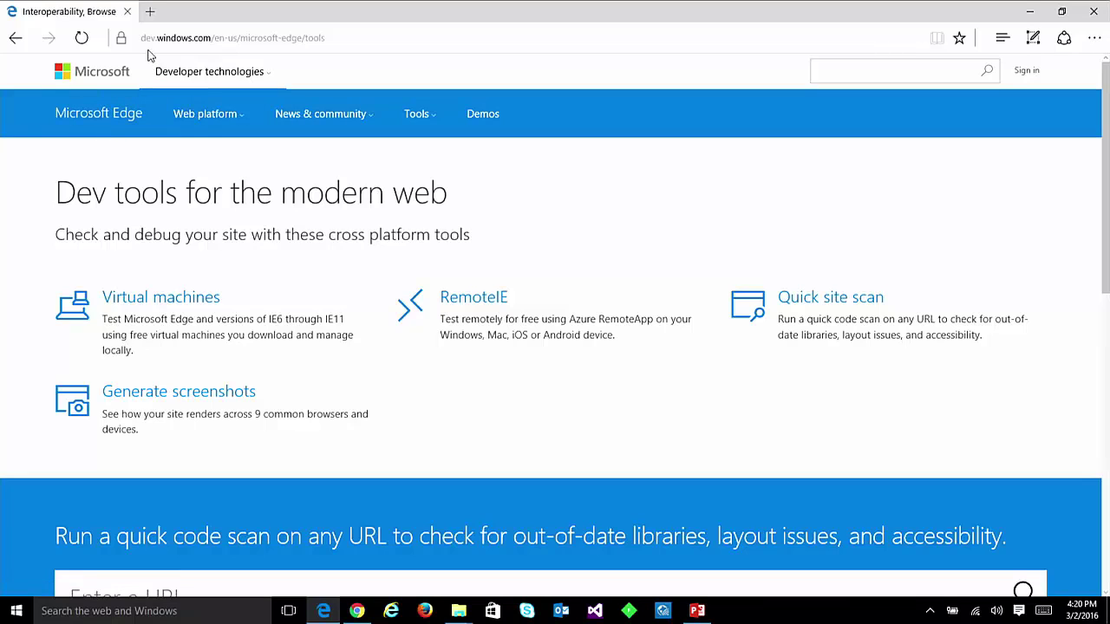
- Open the Quick site scan tool in a new browser tab and switch to it
{"action": "left_click", "coordinate": [431, 121]}
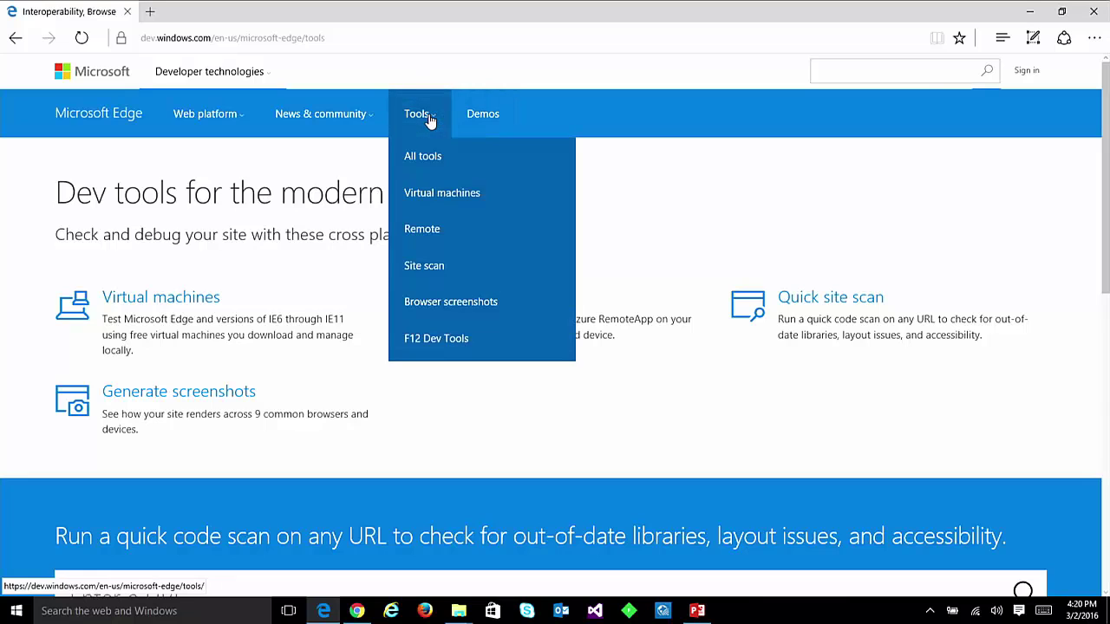
{"action": "left_click", "coordinate": [430, 116]}
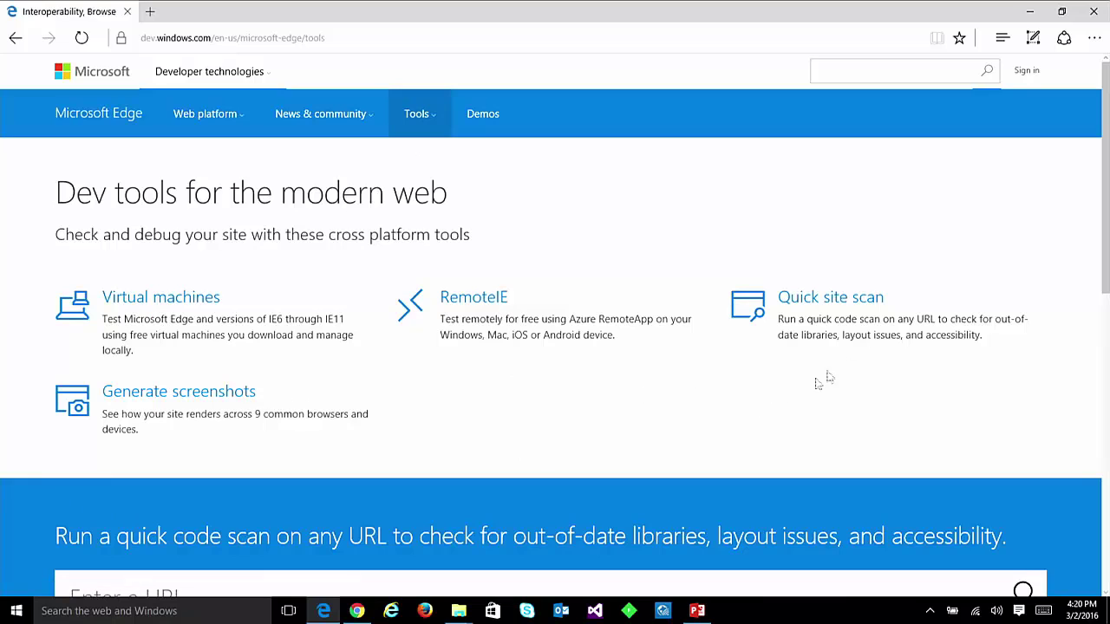
{"action": "right_click", "coordinate": [837, 307]}
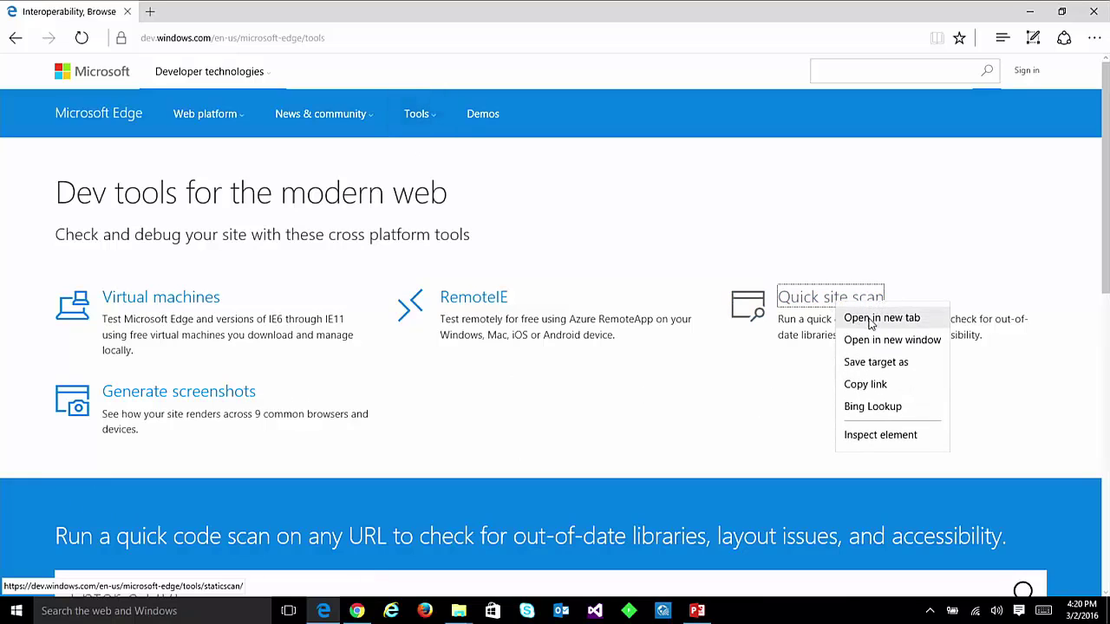
{"action": "left_click", "coordinate": [850, 316]}
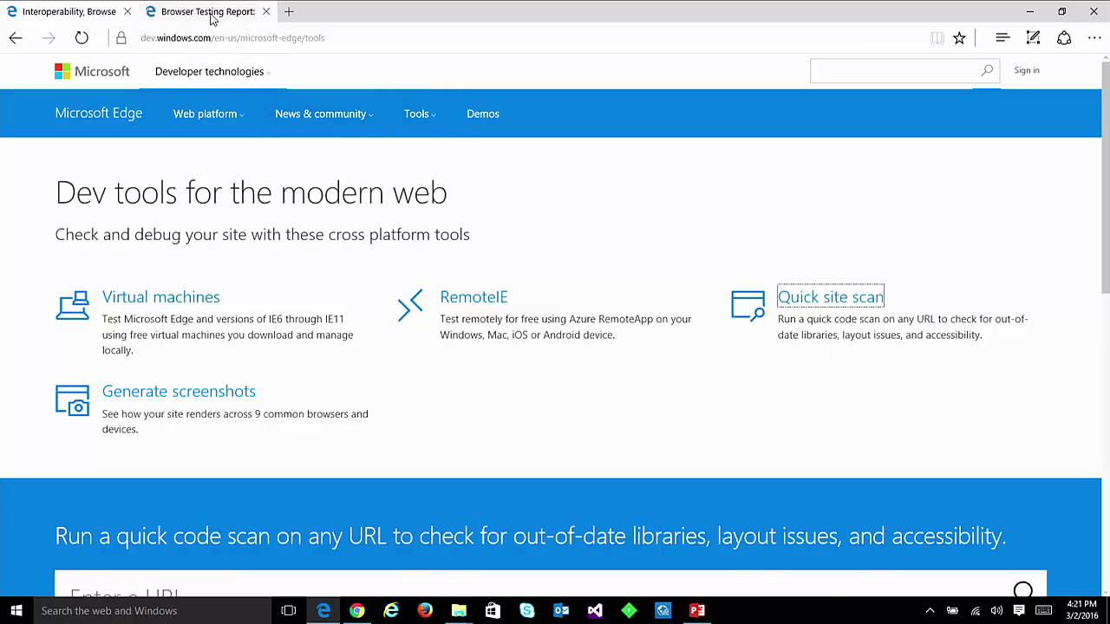
{"action": "left_click", "coordinate": [210, 17]}
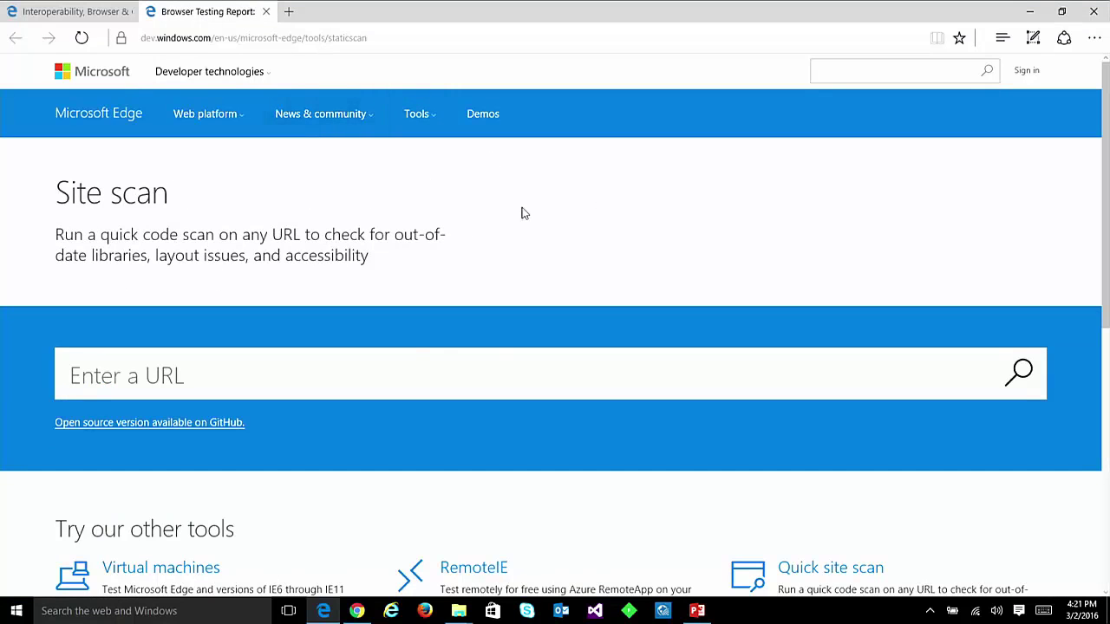
{"action": "left_click", "coordinate": [419, 386]}
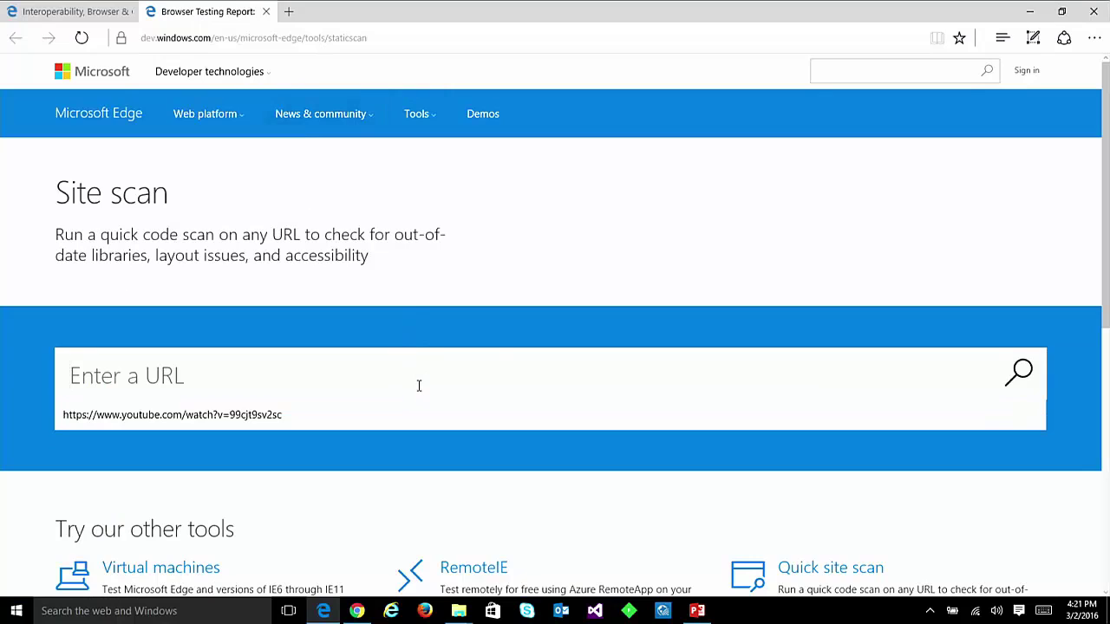
{"action": "type", "text": "ww"}
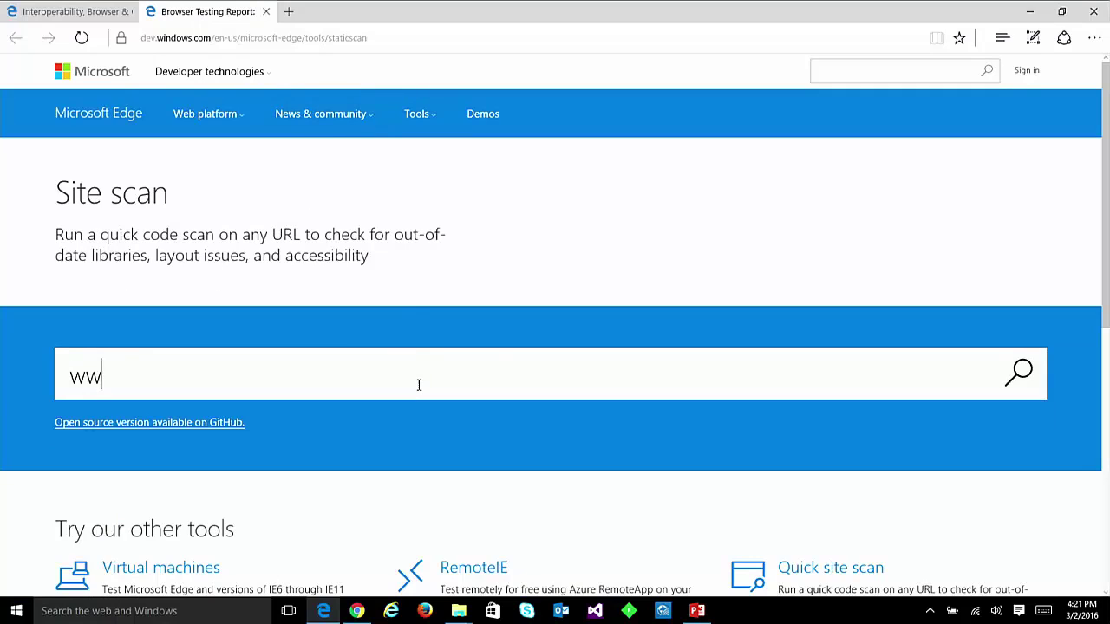
{"action": "type", "text": "w.weather.com"}
{"action": "scroll", "coordinate": [654, 359], "scroll_direction": "down", "scroll_amount": 2}
{"action": "left_click", "coordinate": [1029, 305]}
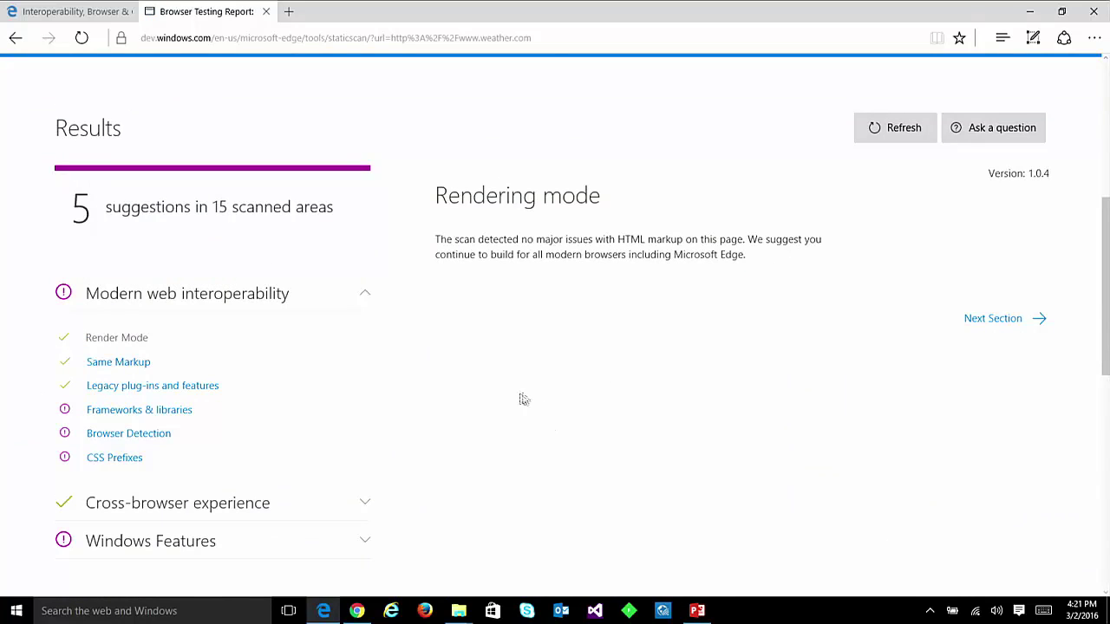
- Review the scan results for Render Mode, Same Markup, Legacy plug-ins and features, and Frameworks & libraries
{"action": "scroll", "coordinate": [515, 396], "scroll_direction": "down", "scroll_amount": 1}
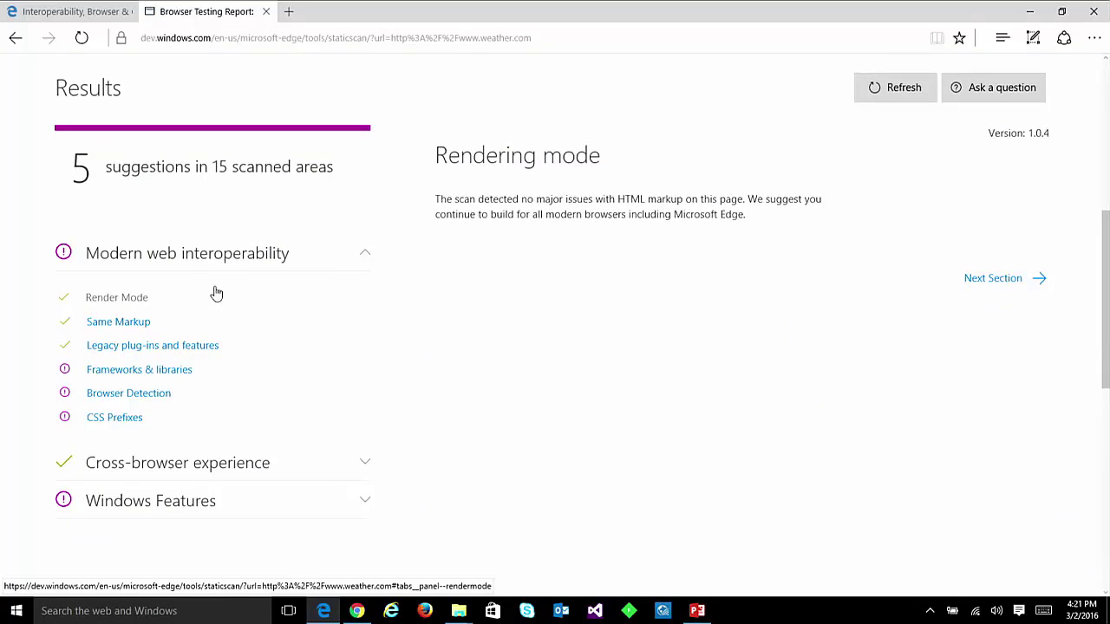
{"action": "left_click", "coordinate": [110, 302]}
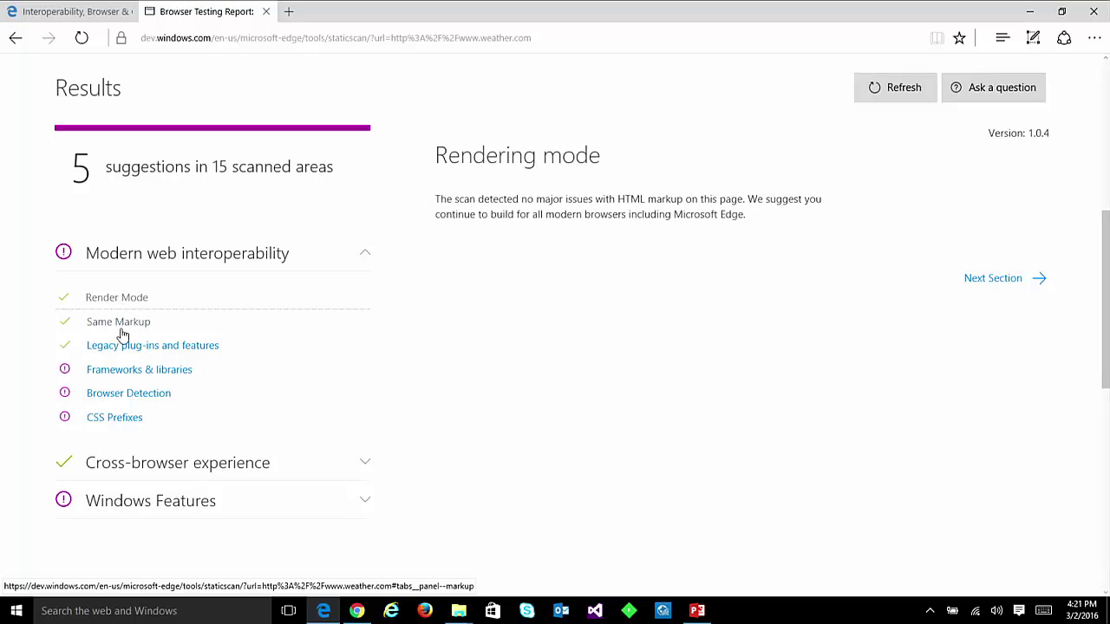
{"action": "left_click", "coordinate": [120, 328]}
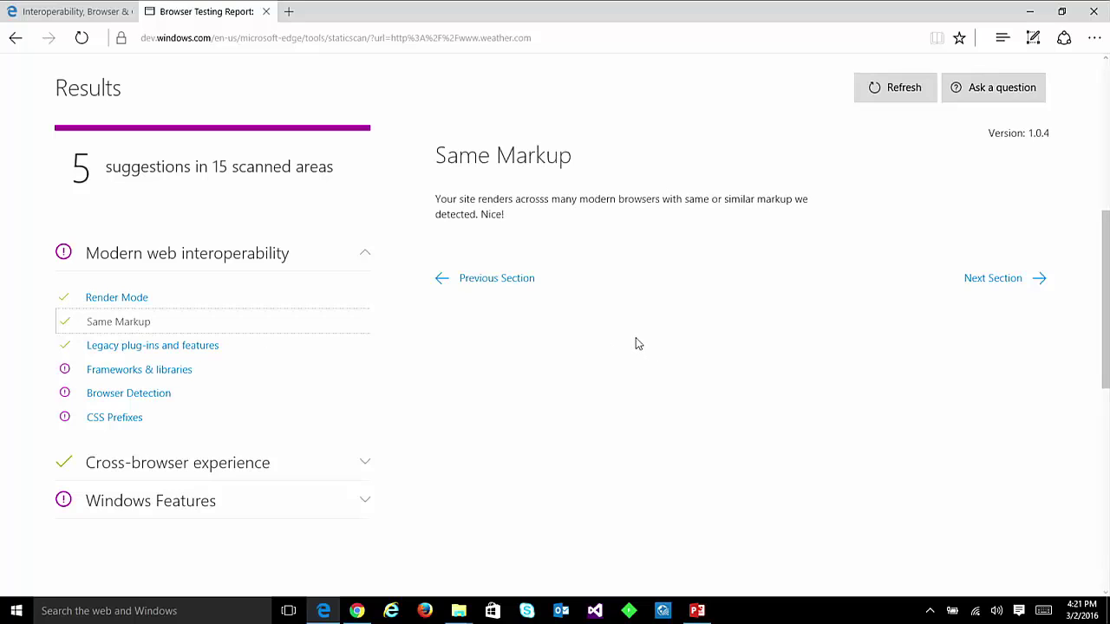
{"action": "left_click", "coordinate": [185, 352]}
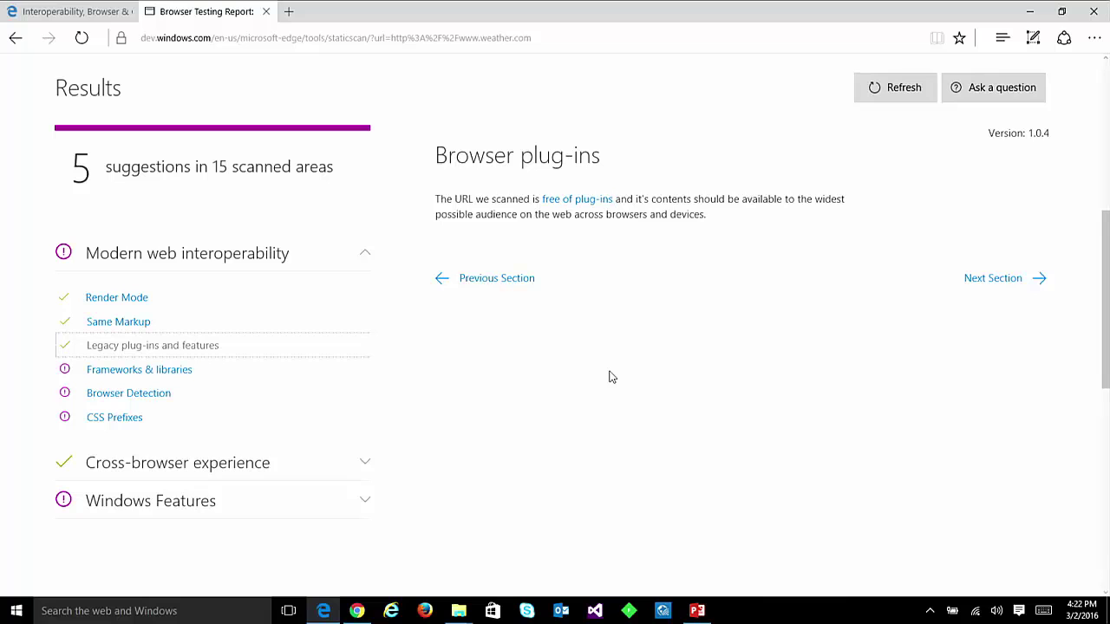
{"action": "left_click", "coordinate": [170, 371]}
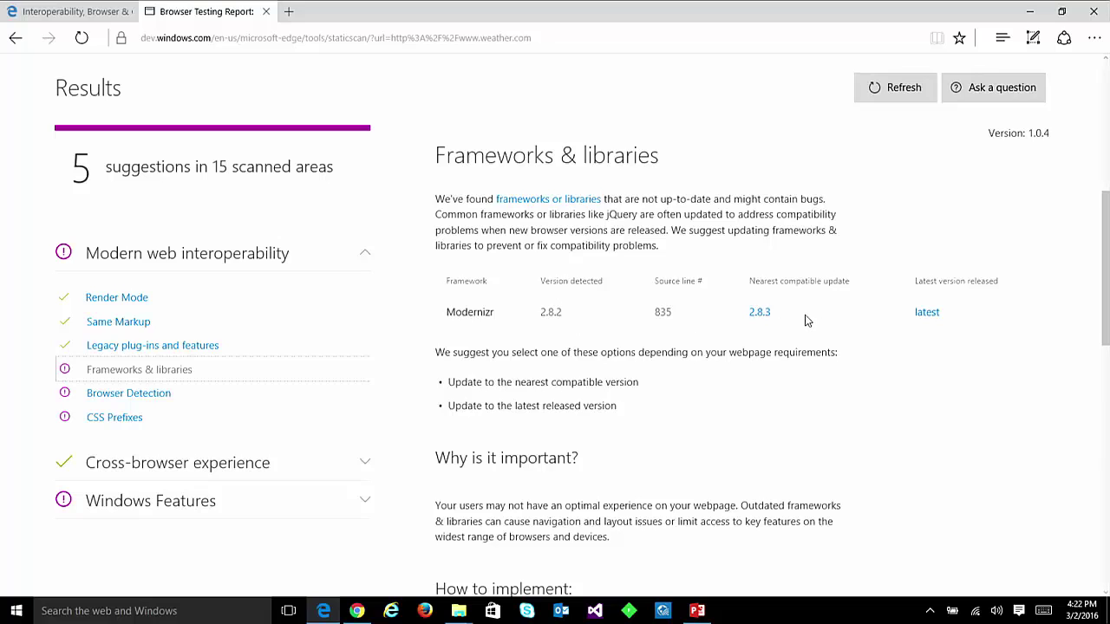
- Open the Browser Detection results and examine the expanded list of detected browser detection code
{"action": "left_click", "coordinate": [129, 397]}
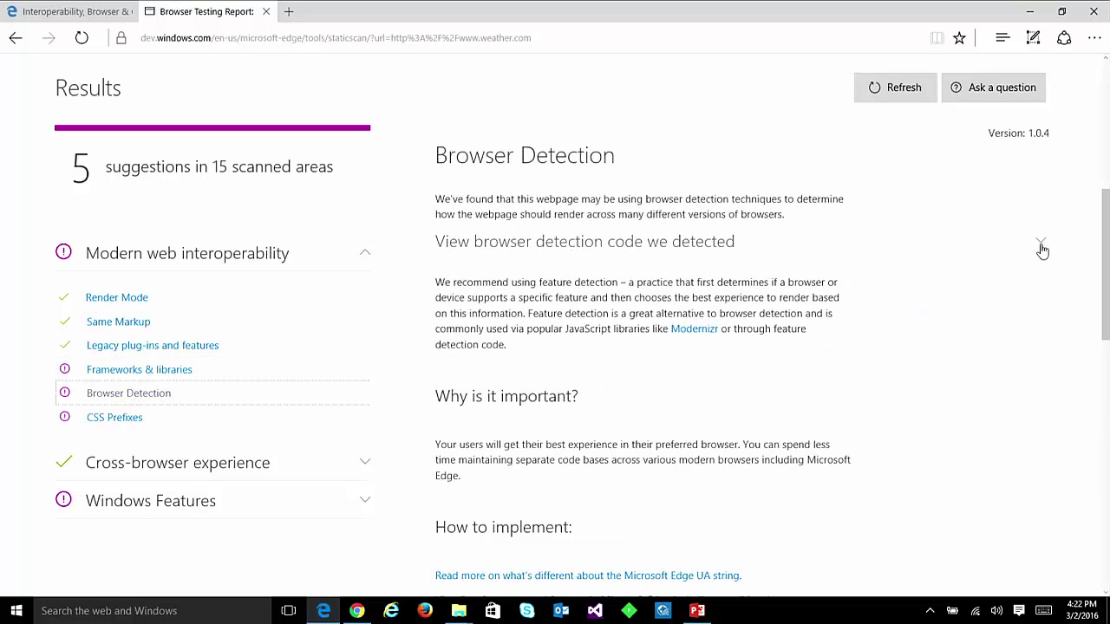
{"action": "left_click", "coordinate": [1041, 245]}
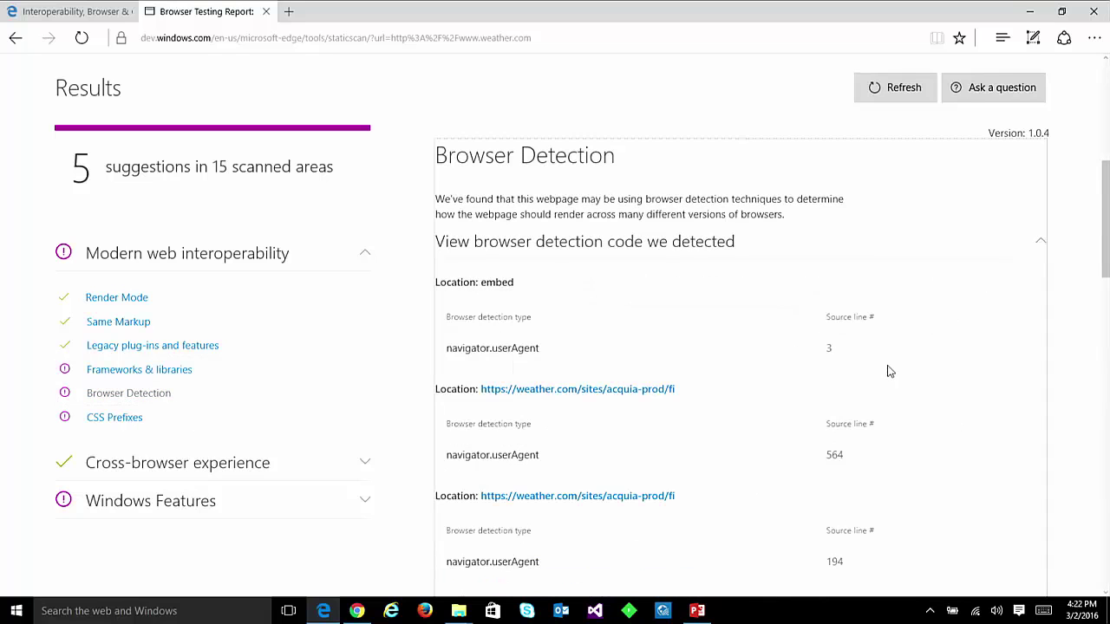
{"action": "scroll", "coordinate": [889, 373], "scroll_direction": "down", "scroll_amount": 1}
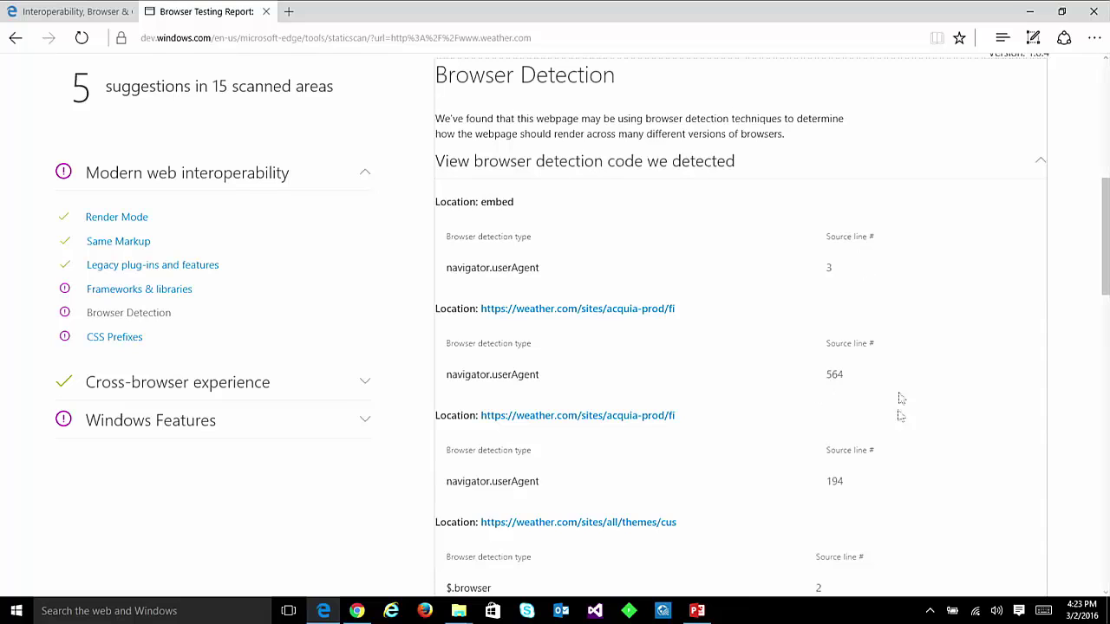
{"action": "scroll", "coordinate": [910, 474], "scroll_direction": "down", "scroll_amount": 2}
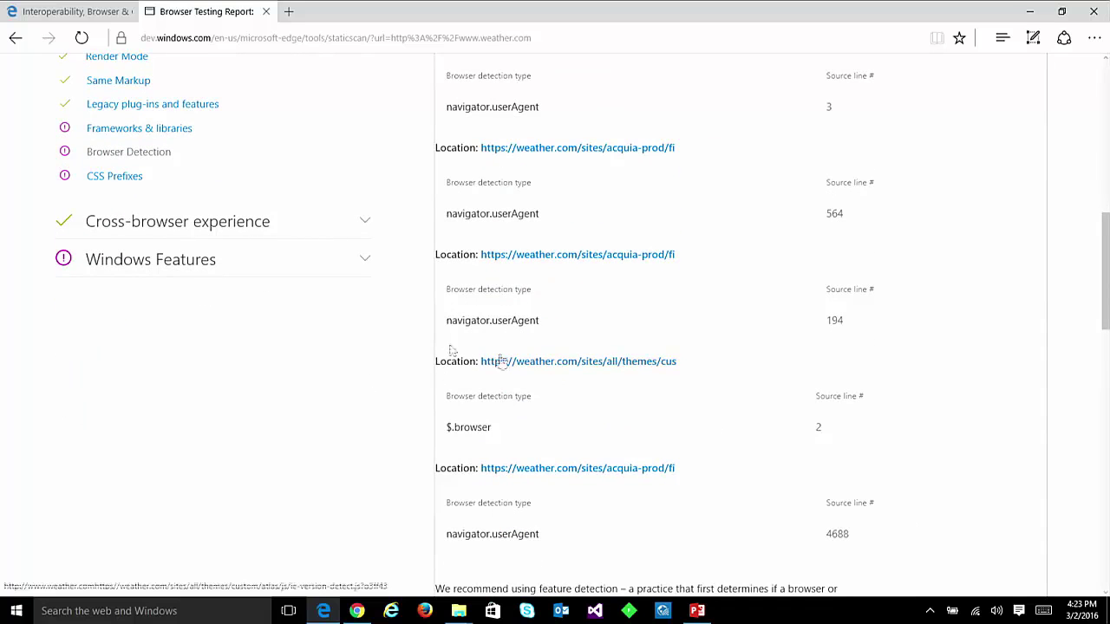
- Open the CSS Prefixes results and examine the expanded list of detected selectors with missing vendor-specific properties
{"action": "left_click", "coordinate": [130, 184]}
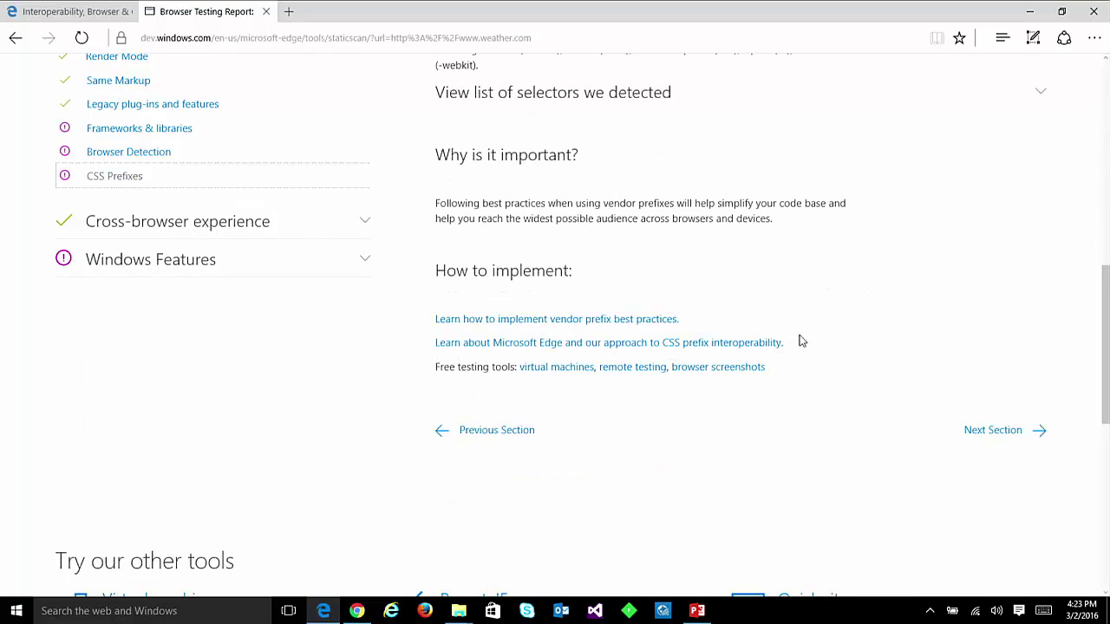
{"action": "left_click", "coordinate": [1044, 95]}
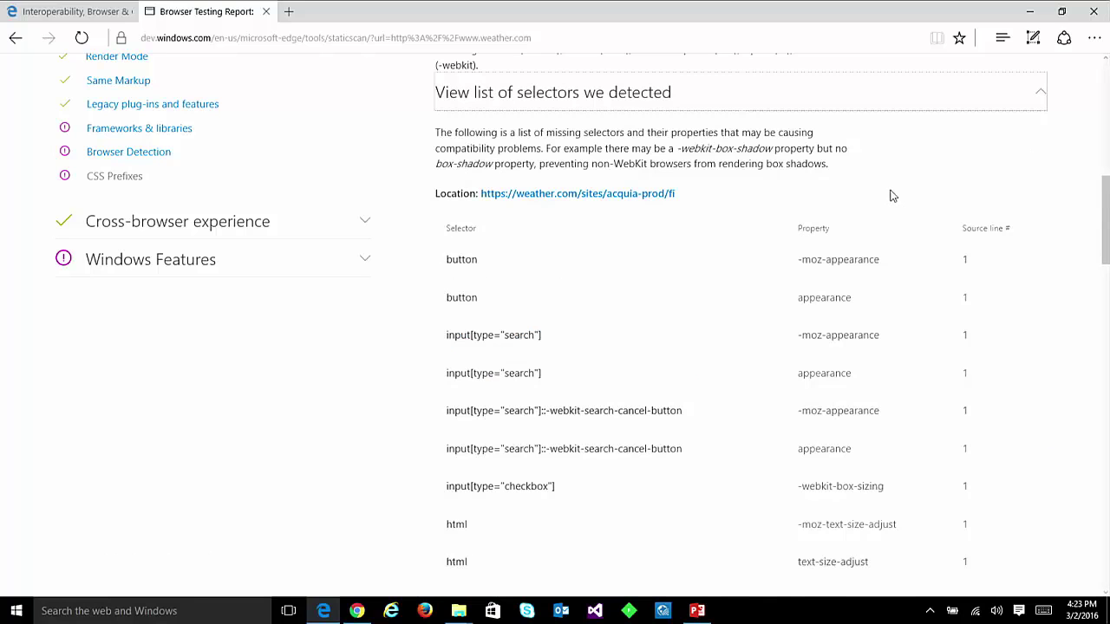
{"action": "scroll", "coordinate": [890, 198], "scroll_direction": "down", "scroll_amount": 1}
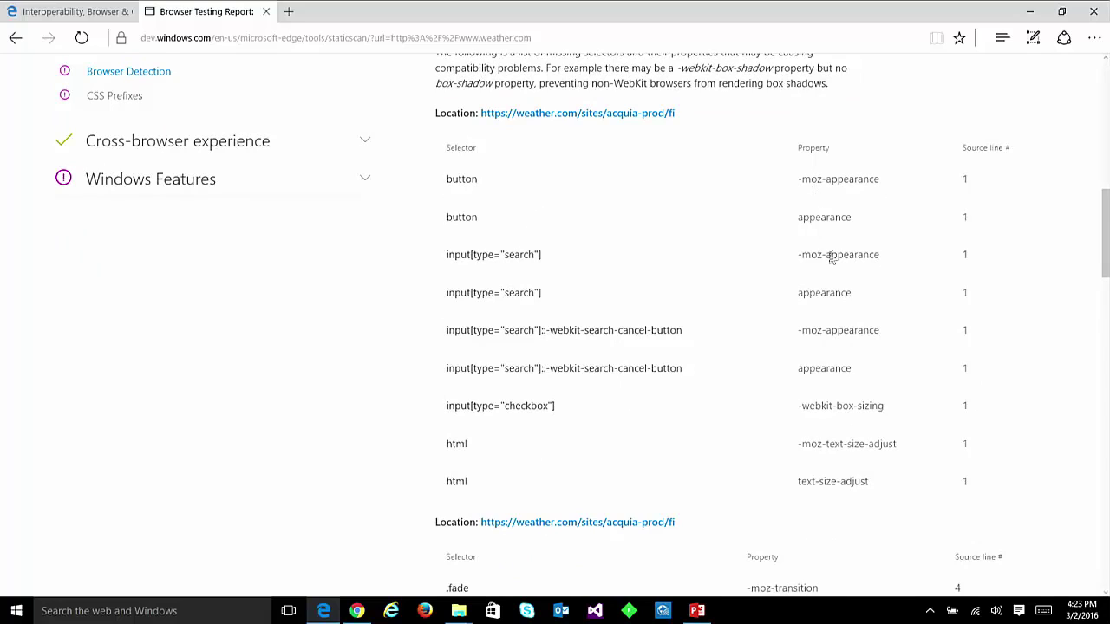
{"action": "scroll", "coordinate": [851, 255], "scroll_direction": "down", "scroll_amount": 1}
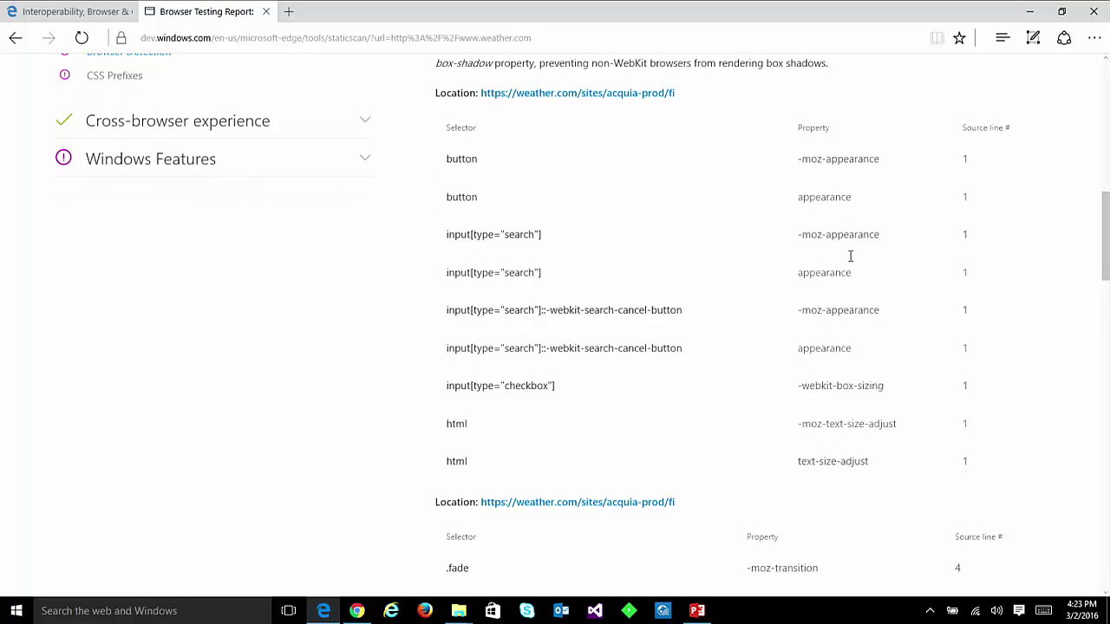
{"action": "scroll", "coordinate": [842, 247], "scroll_direction": "down", "scroll_amount": 1}
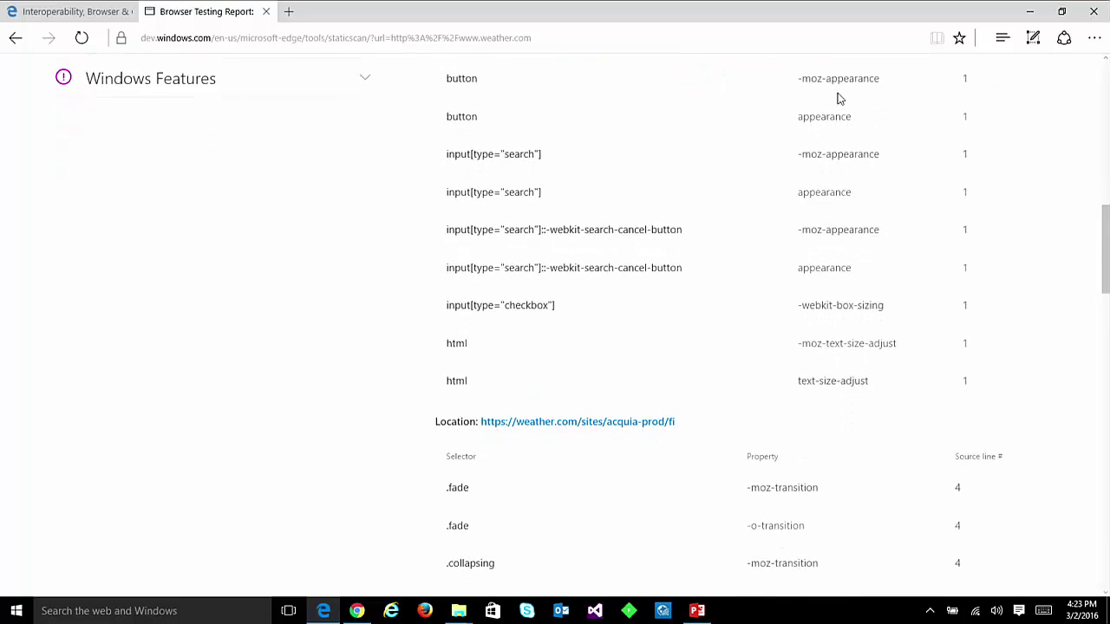
{"action": "scroll", "coordinate": [919, 339], "scroll_direction": "down", "scroll_amount": 1}
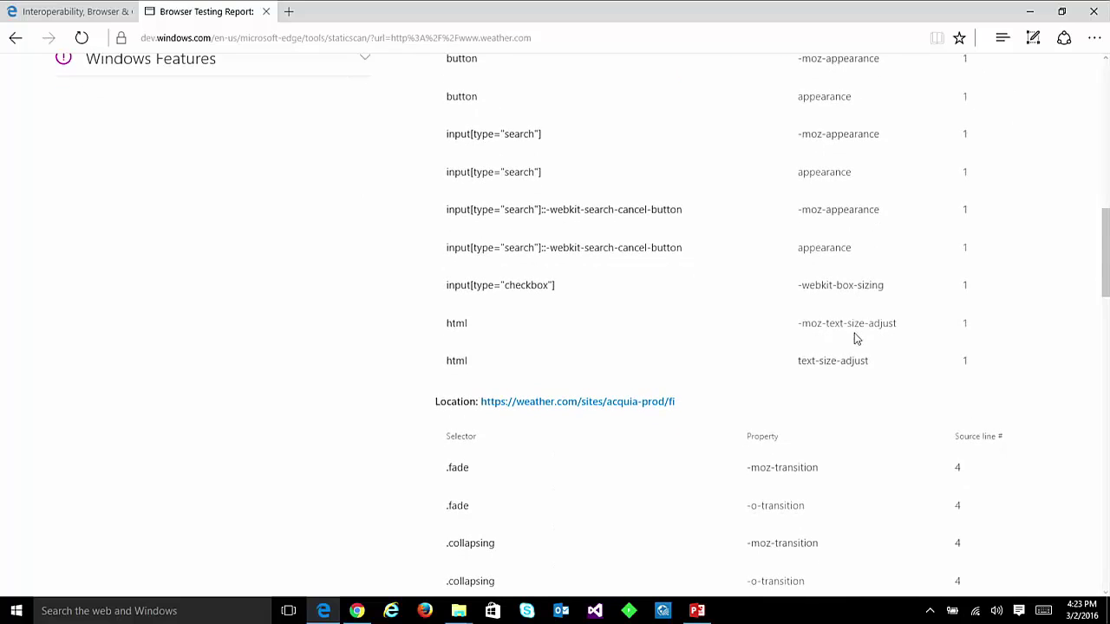
{"action": "scroll", "coordinate": [914, 361], "scroll_direction": "down", "scroll_amount": 3}
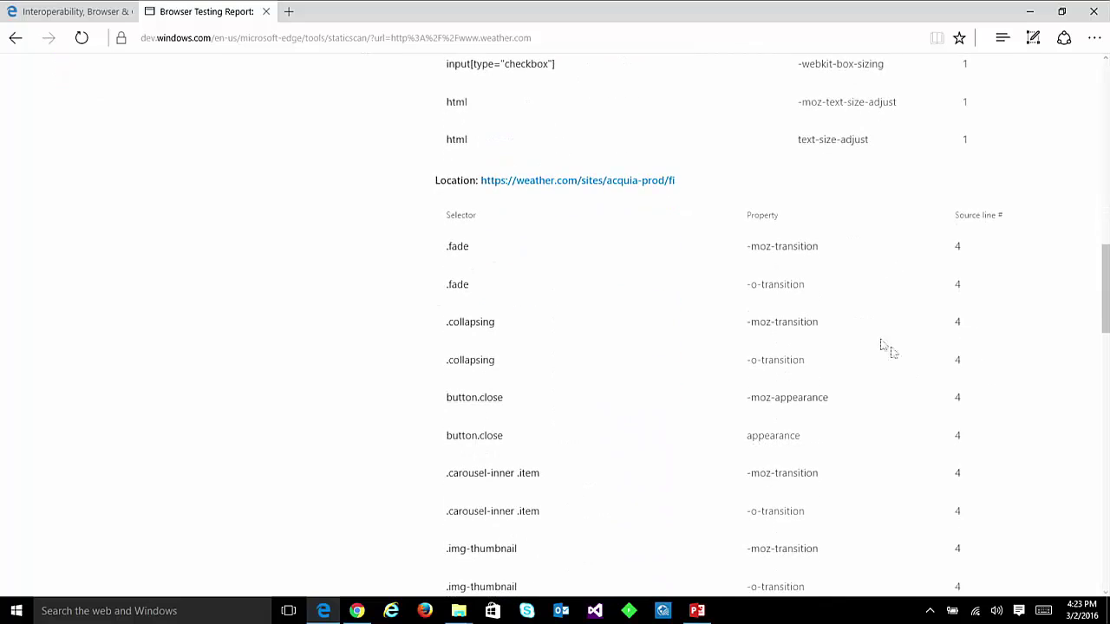
{"action": "scroll", "coordinate": [816, 280], "scroll_direction": "down", "scroll_amount": 2}
{"action": "scroll", "coordinate": [825, 329], "scroll_direction": "down", "scroll_amount": 3}
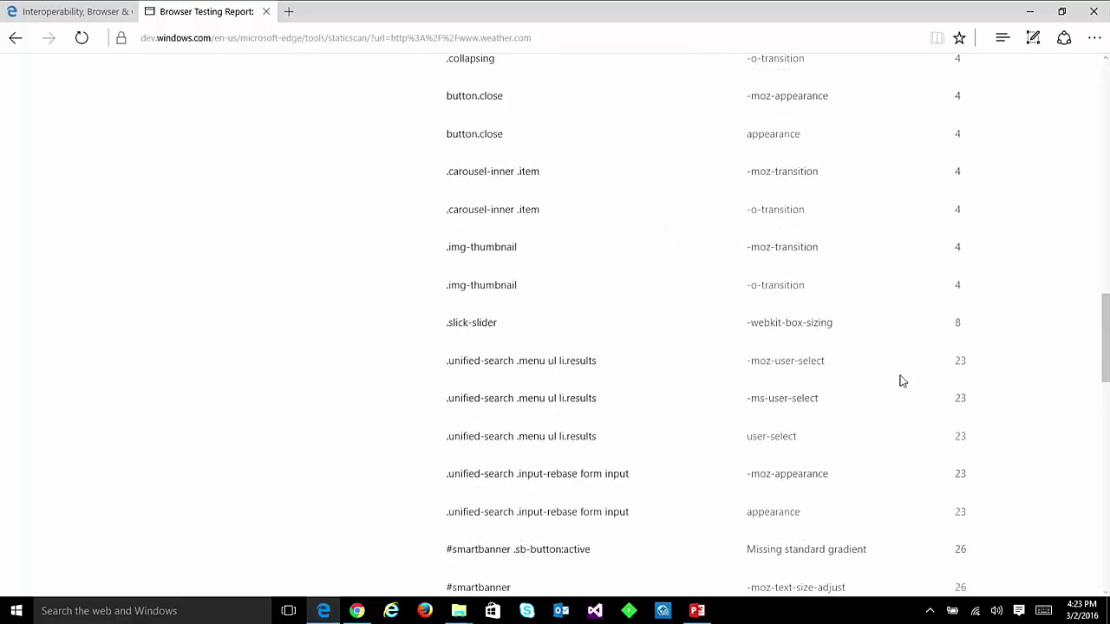
{"action": "scroll", "coordinate": [885, 379], "scroll_direction": "down", "scroll_amount": 1}
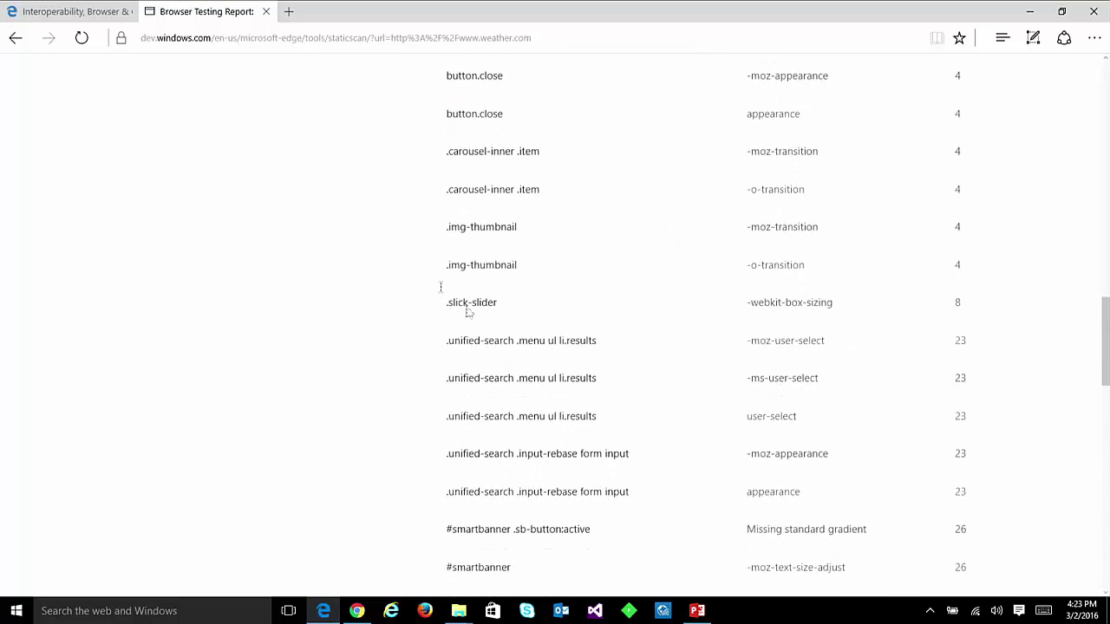
{"action": "scroll", "coordinate": [878, 451], "scroll_direction": "down", "scroll_amount": 5}
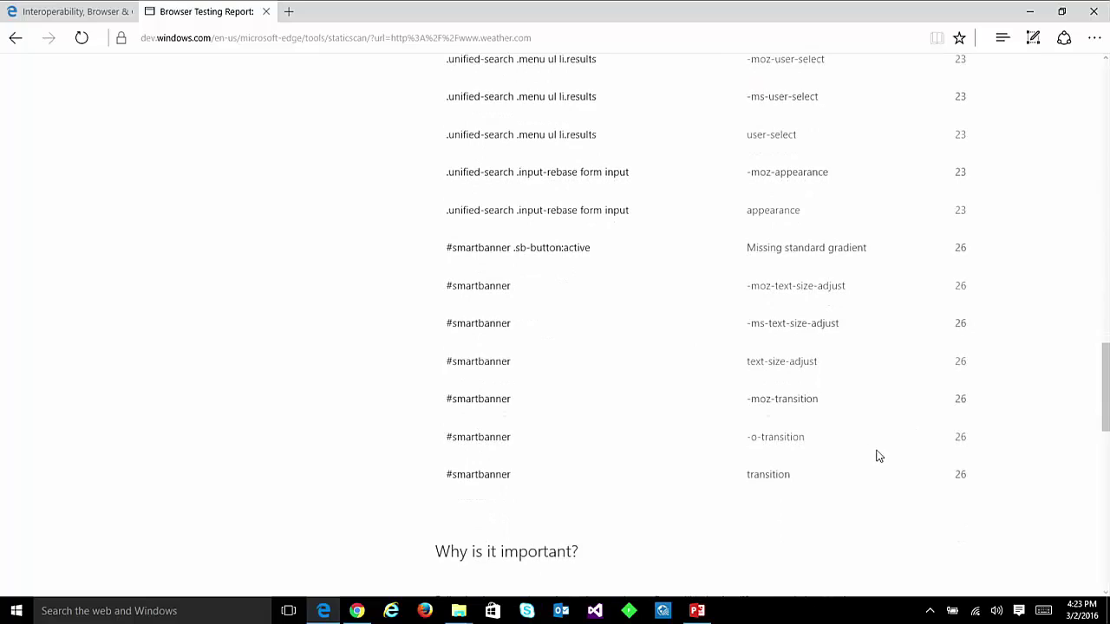
{"action": "scroll", "coordinate": [872, 454], "scroll_direction": "up", "scroll_amount": 10}
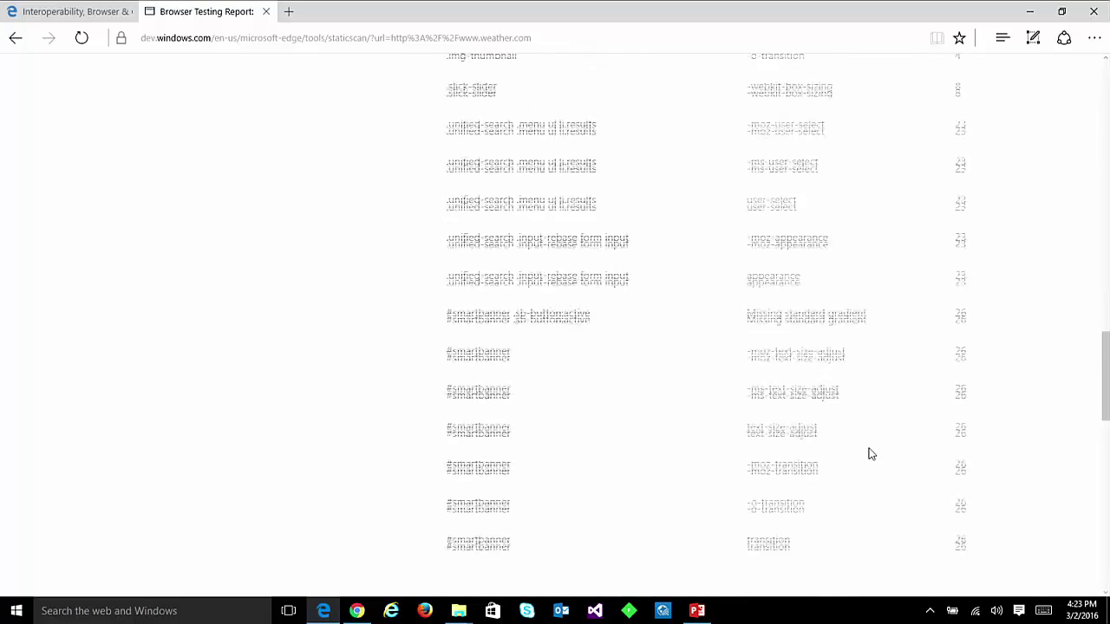
{"action": "scroll", "coordinate": [870, 452], "scroll_direction": "up", "scroll_amount": 2}
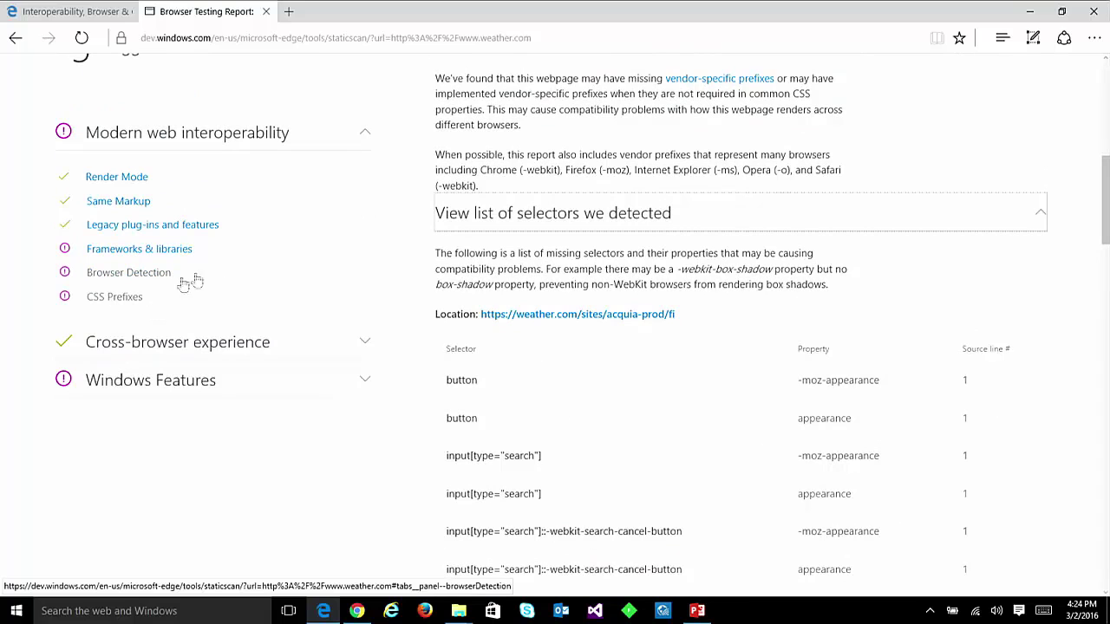
{"action": "scroll", "coordinate": [275, 263], "scroll_direction": "up", "scroll_amount": 1}
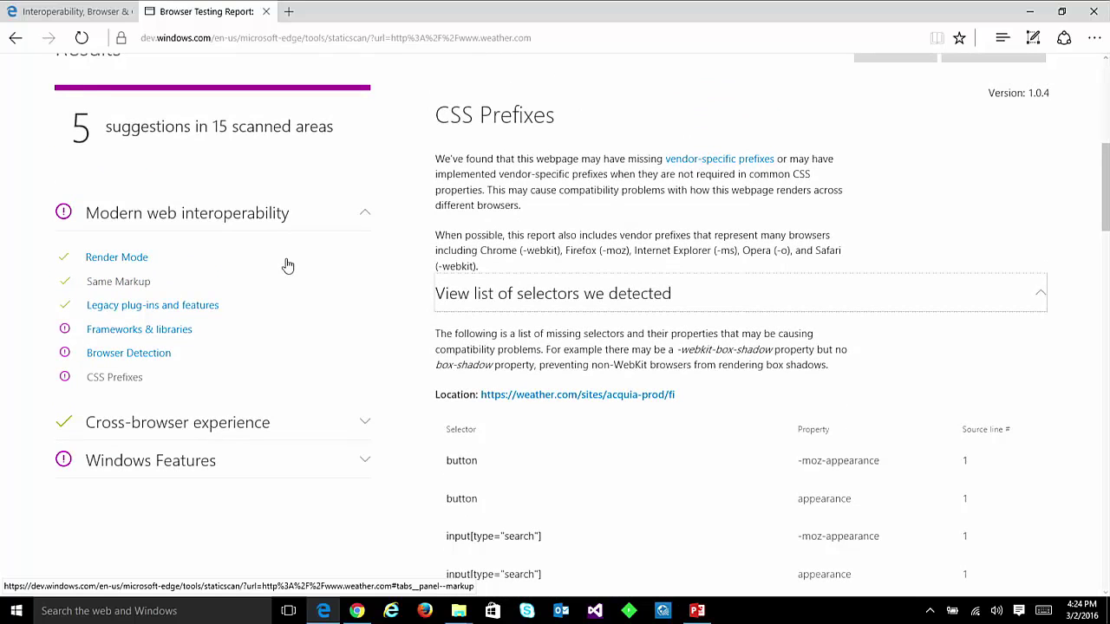
{"action": "scroll", "coordinate": [288, 265], "scroll_direction": "up", "scroll_amount": 3}
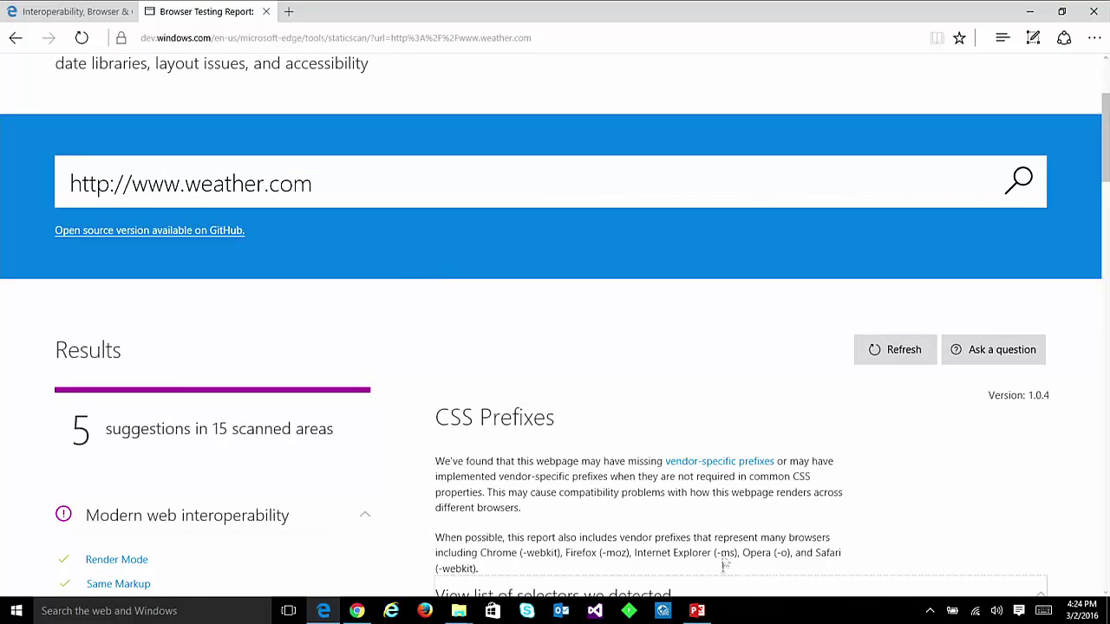
- Return to the dev tools overview, open Virtual machines in a new browser tab and view its download options
{"action": "left_click", "coordinate": [65, 12]}
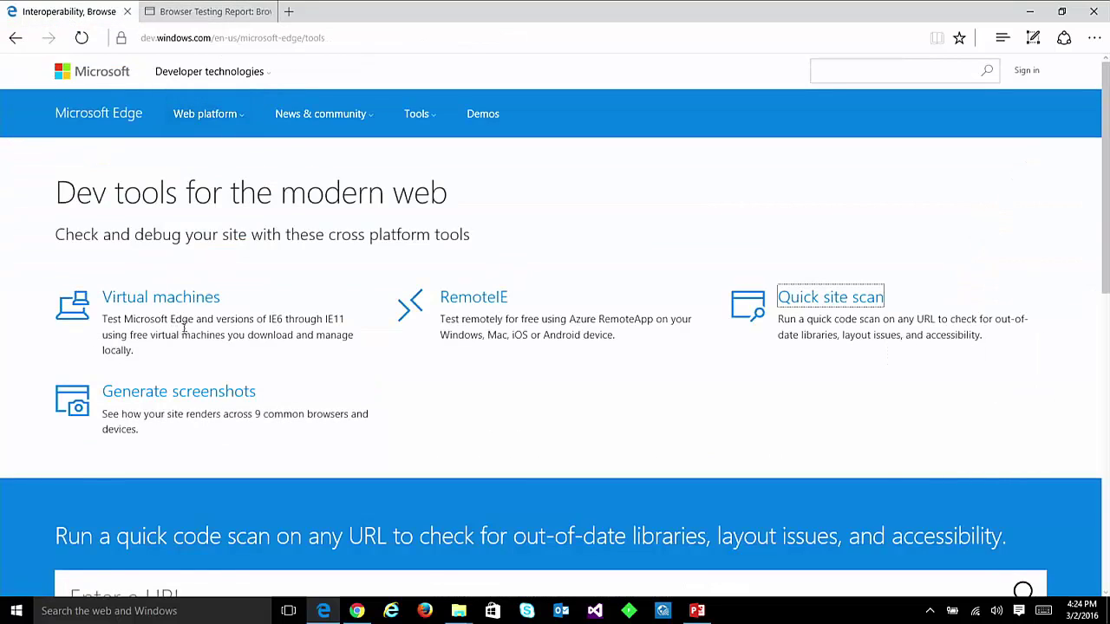
{"action": "right_click", "coordinate": [178, 302]}
{"action": "left_click", "coordinate": [208, 312]}
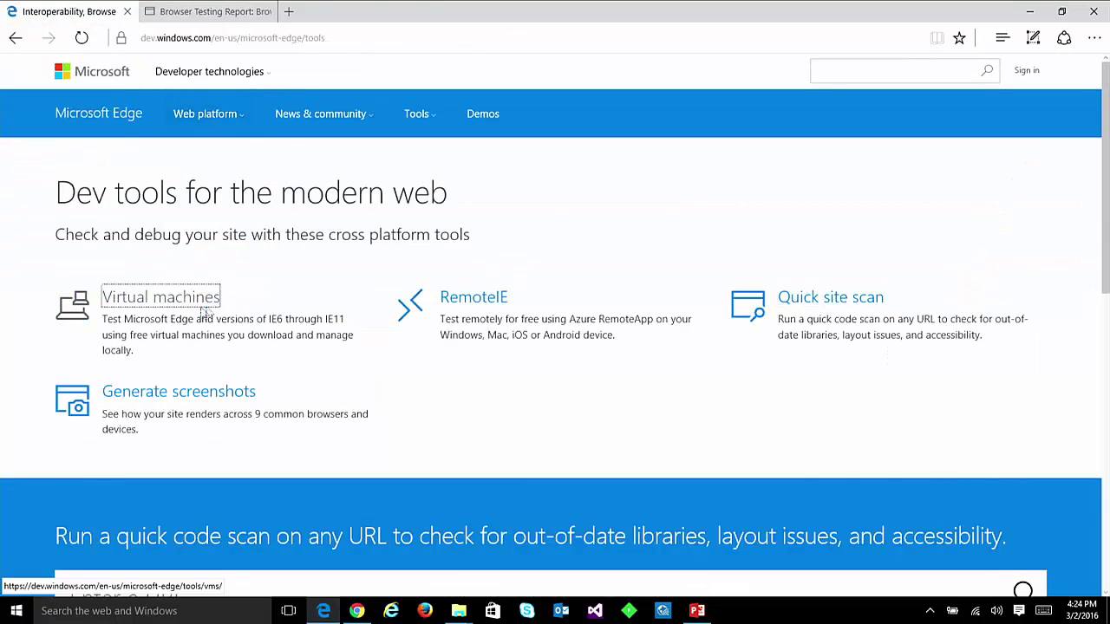
{"action": "left_click", "coordinate": [365, 12]}
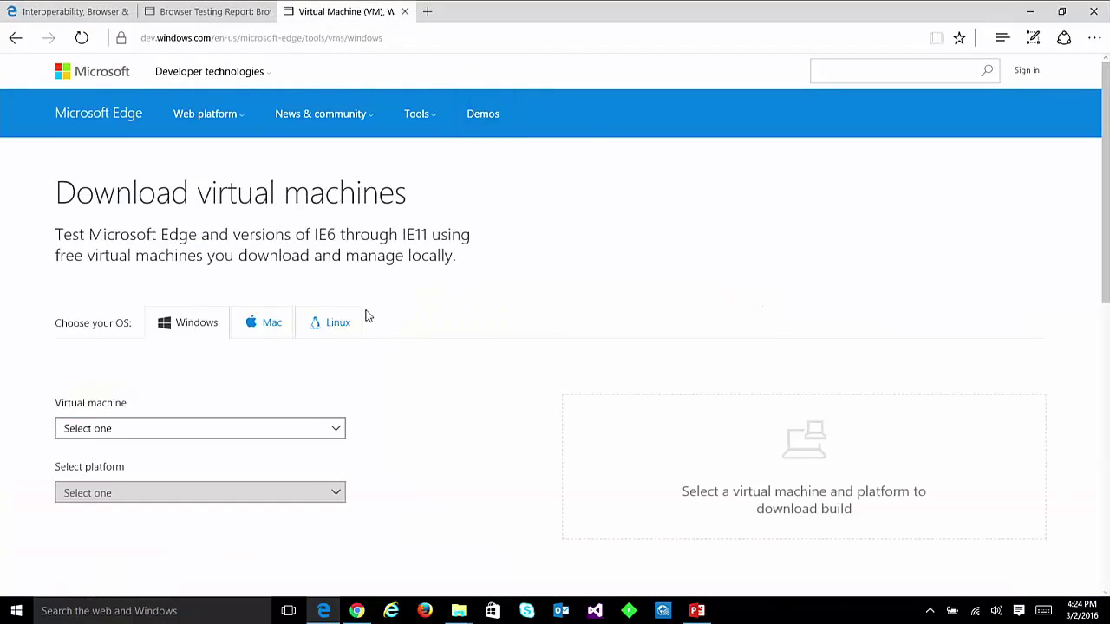
{"action": "scroll", "coordinate": [379, 321], "scroll_direction": "down", "scroll_amount": 1}
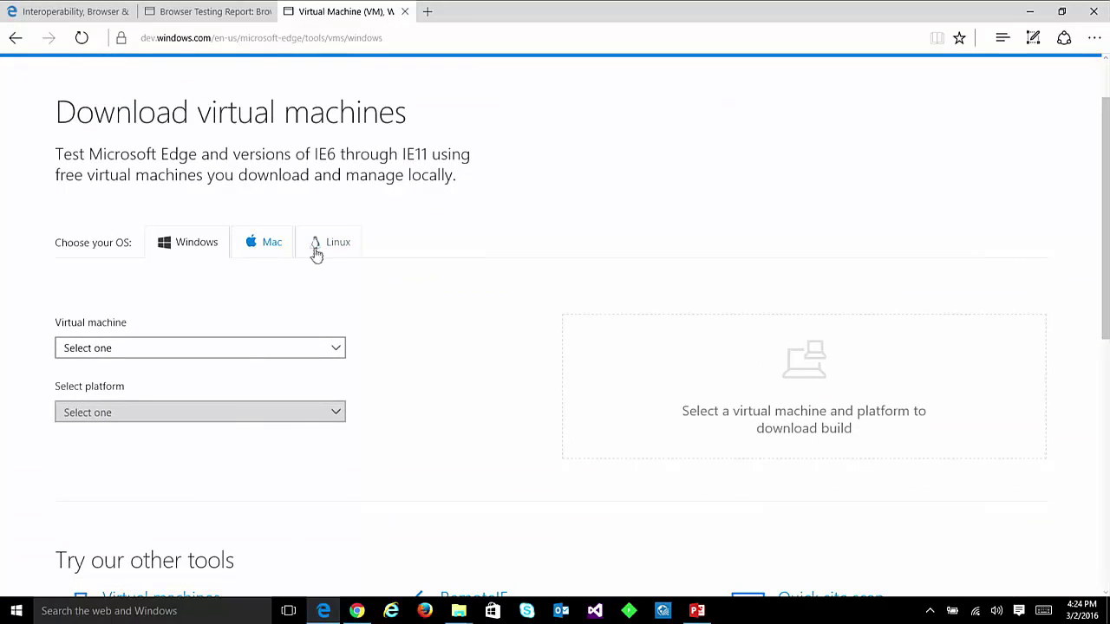
- Choose the MSEdge on Win10 virtual machine for the Windows OS, and again for the Mac OS
{"action": "left_click", "coordinate": [336, 351]}
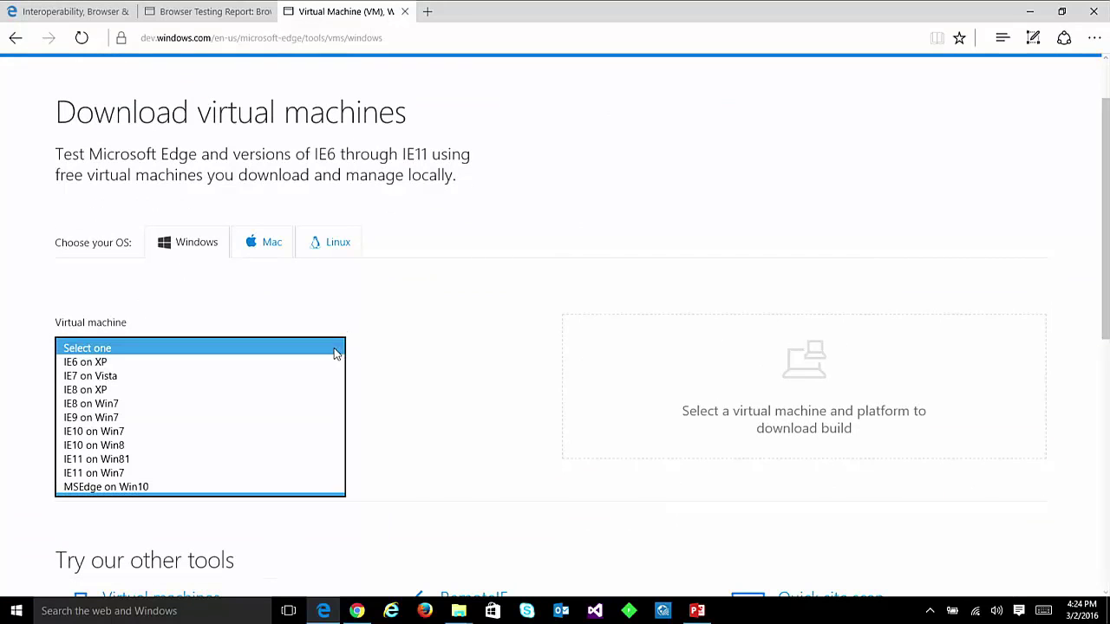
{"action": "left_click", "coordinate": [282, 489]}
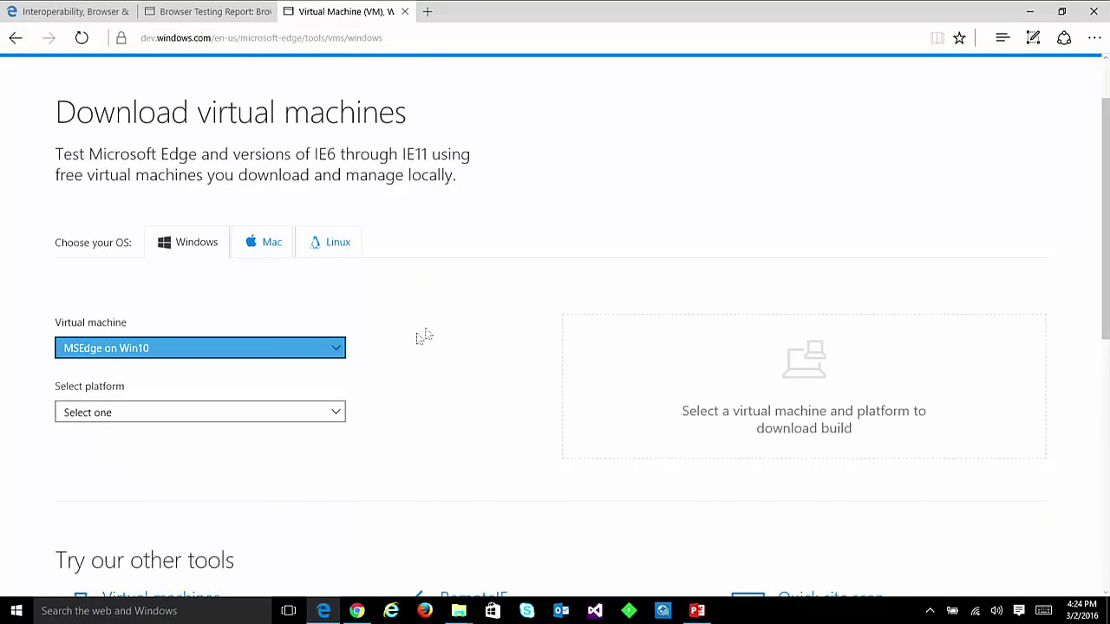
{"action": "left_click", "coordinate": [262, 246]}
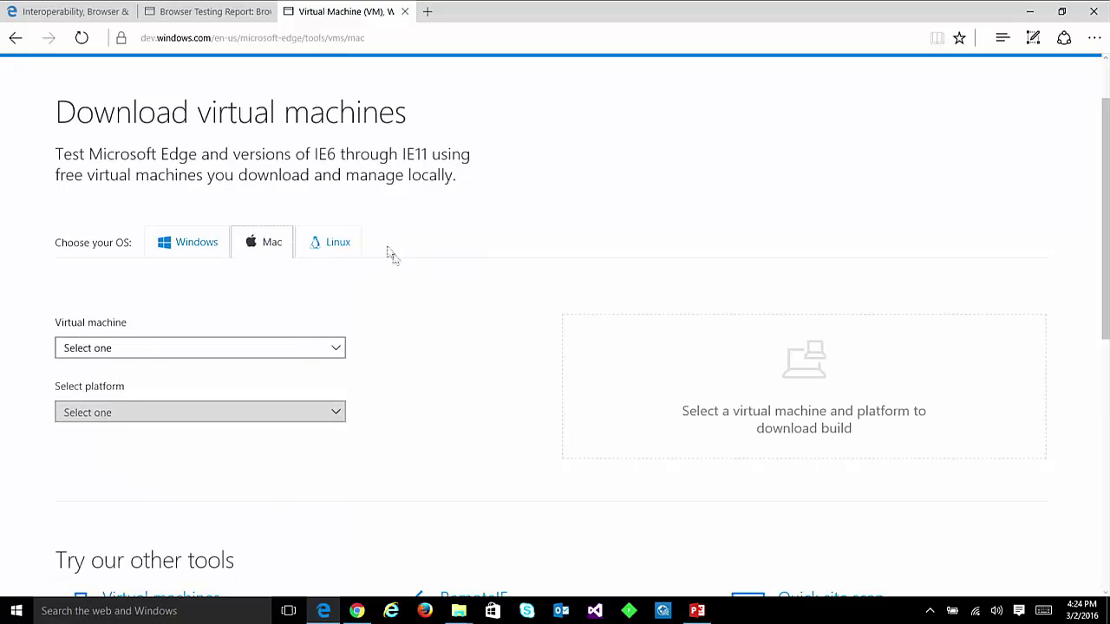
{"action": "left_click", "coordinate": [339, 350]}
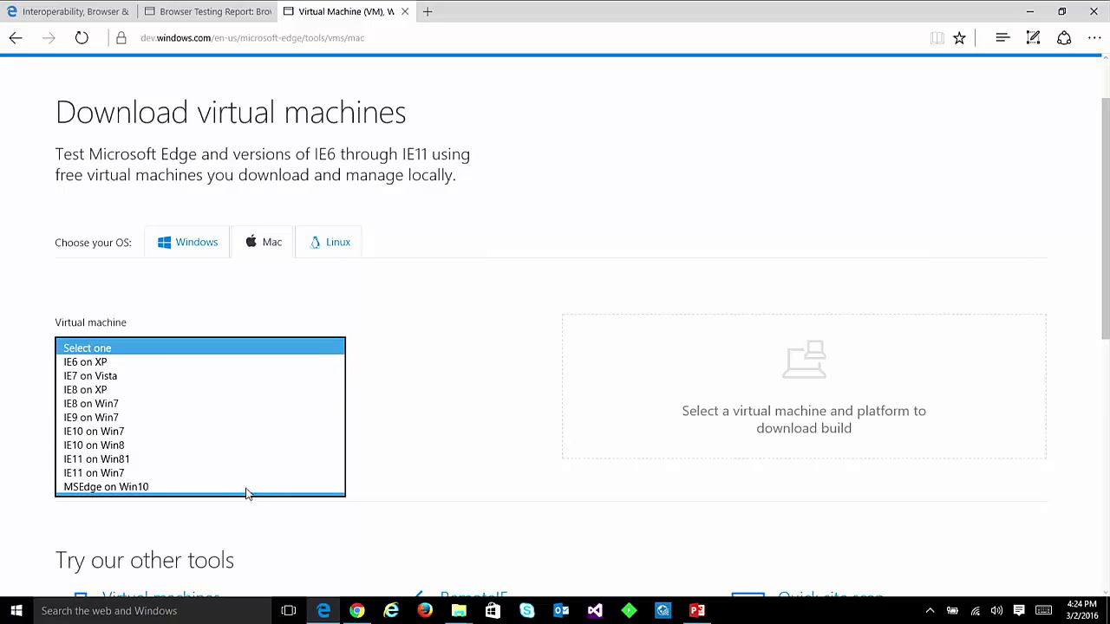
{"action": "left_click", "coordinate": [246, 494]}
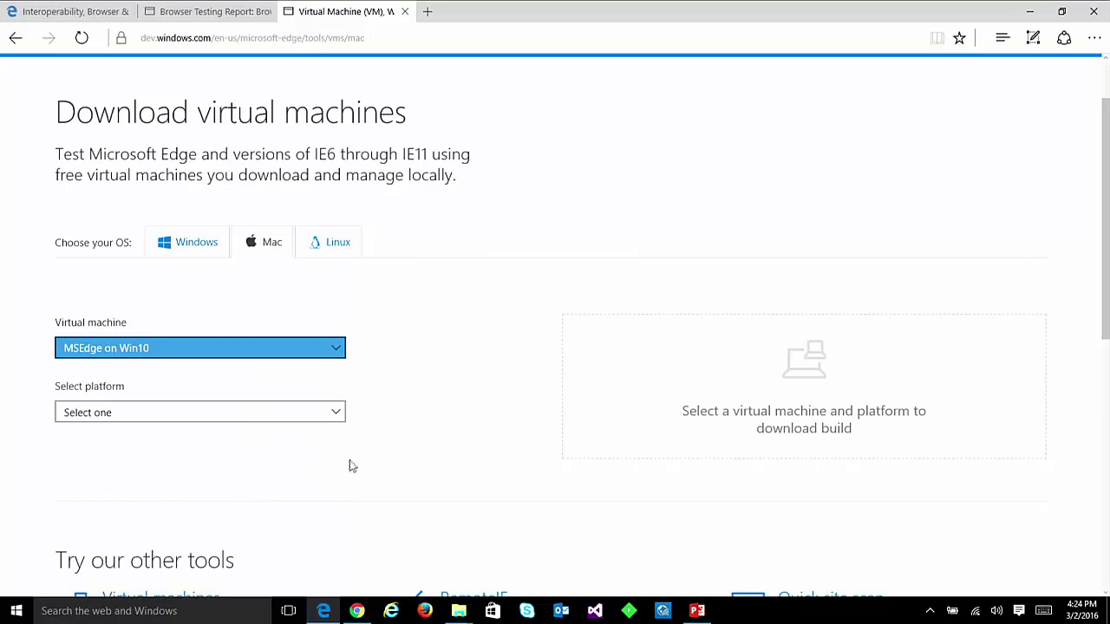
- Select VirtualBox as the platform and review the download details of the Mac virtual machine
{"action": "left_click", "coordinate": [335, 416]}
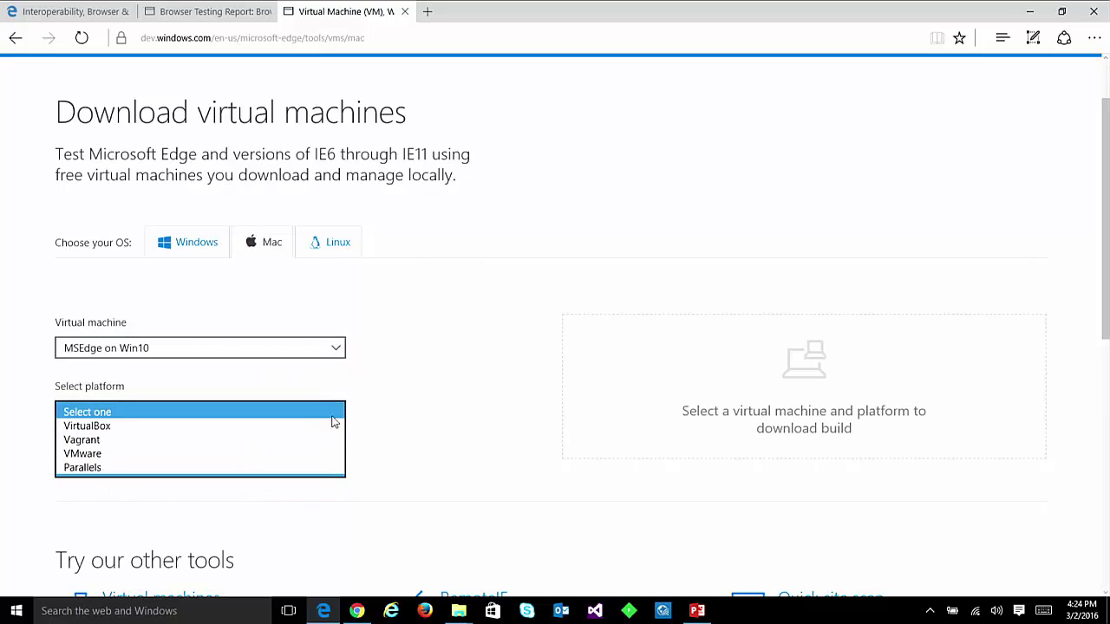
{"action": "left_click", "coordinate": [294, 431]}
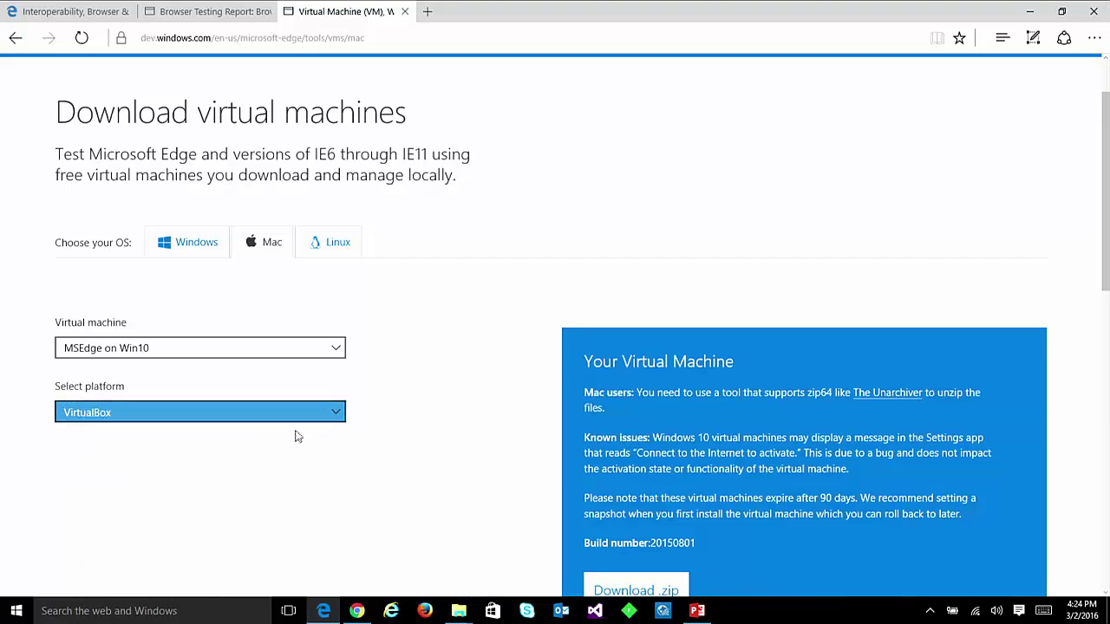
{"action": "scroll", "coordinate": [533, 437], "scroll_direction": "down", "scroll_amount": 2}
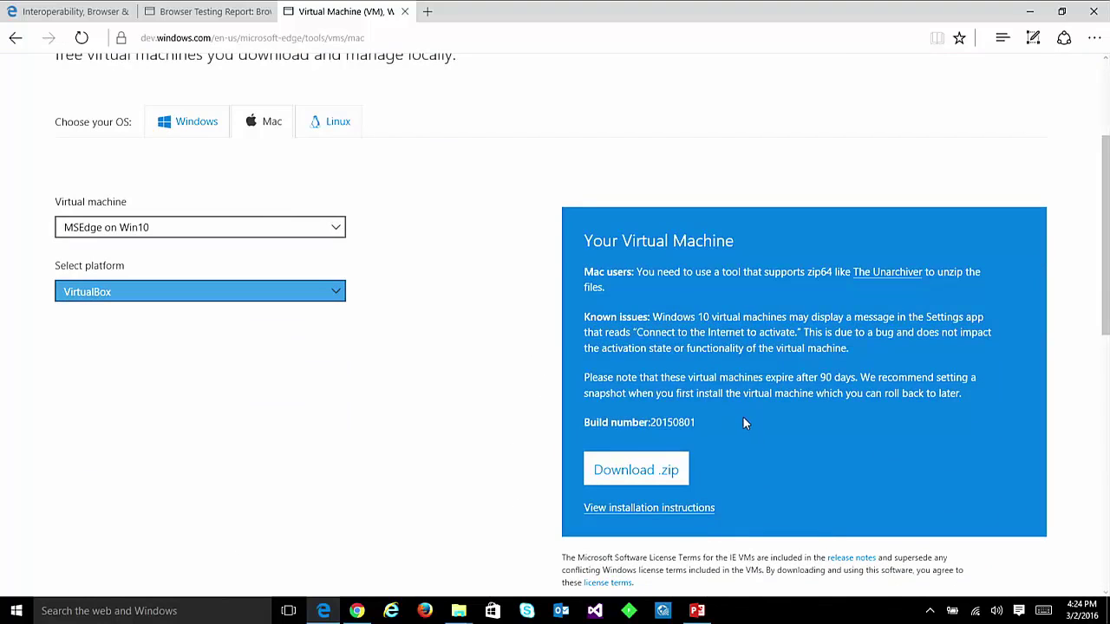
{"action": "scroll", "coordinate": [746, 416], "scroll_direction": "up", "scroll_amount": 2}
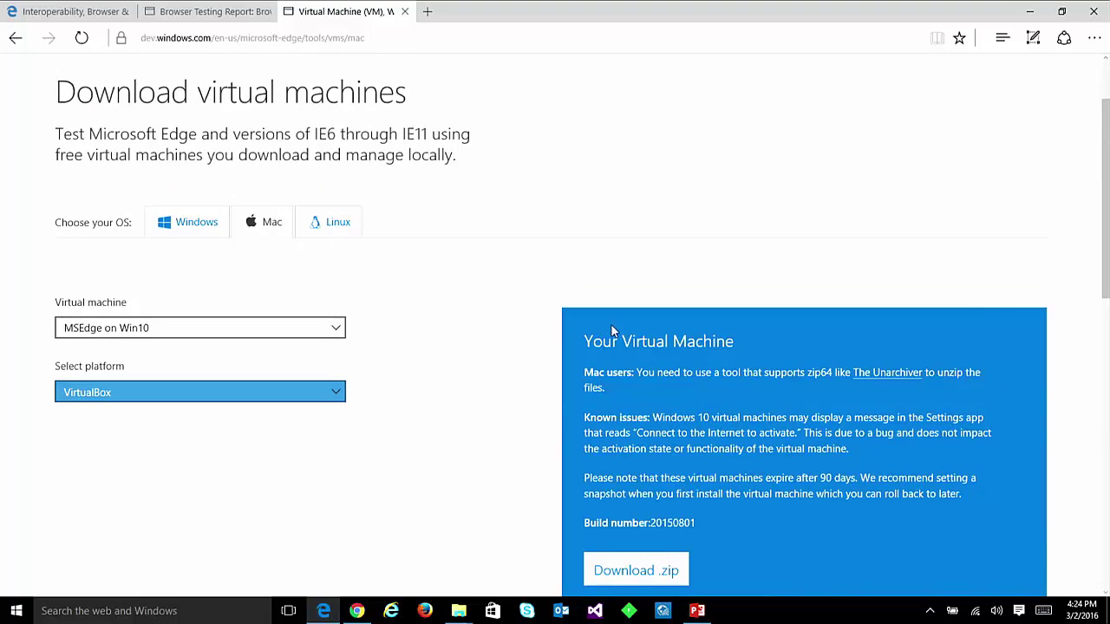
- Return to the dev tools overview and open RemoteIE in a new browser tab
{"action": "left_click", "coordinate": [170, 16]}
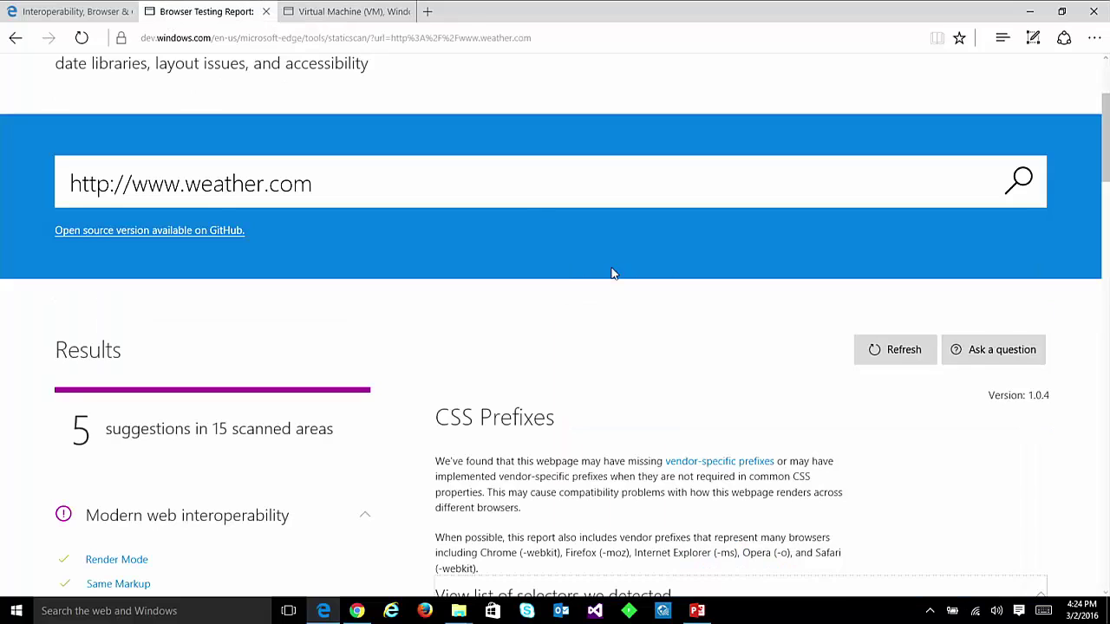
{"action": "left_click", "coordinate": [92, 9]}
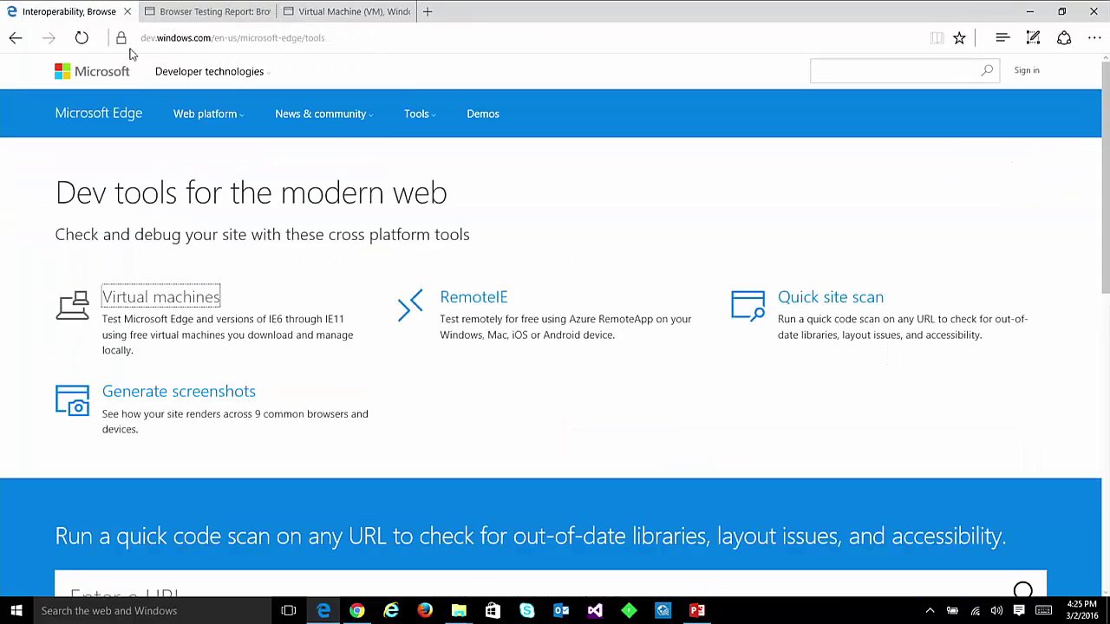
{"action": "right_click", "coordinate": [494, 306]}
{"action": "left_click", "coordinate": [520, 315]}
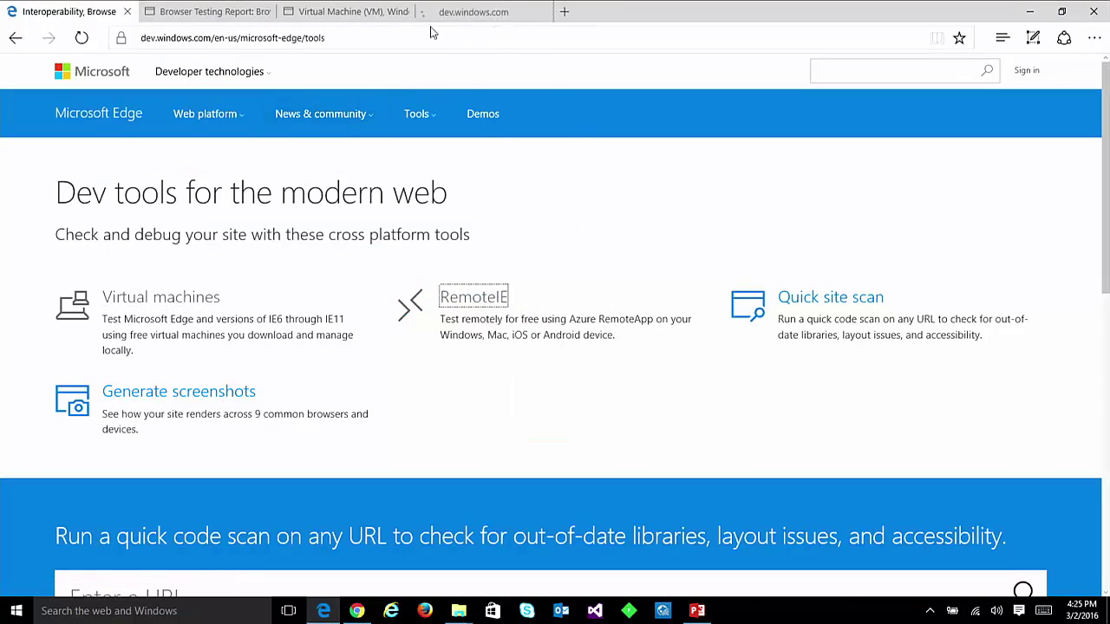
{"action": "left_click", "coordinate": [453, 11]}
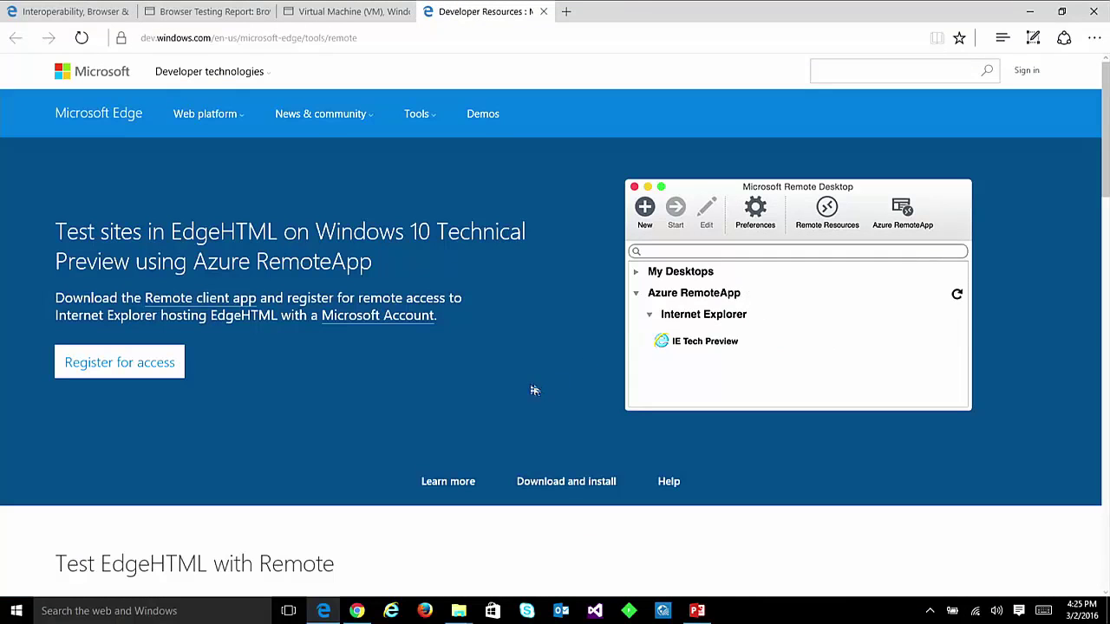
- Read the RemoteIE page, examining the Azure RemoteApp introduction, the Test EdgeHTML with Remote section and the Remote FAQs
{"action": "scroll", "coordinate": [516, 373], "scroll_direction": "down", "scroll_amount": 1}
{"action": "scroll", "coordinate": [514, 371], "scroll_direction": "up", "scroll_amount": 1}
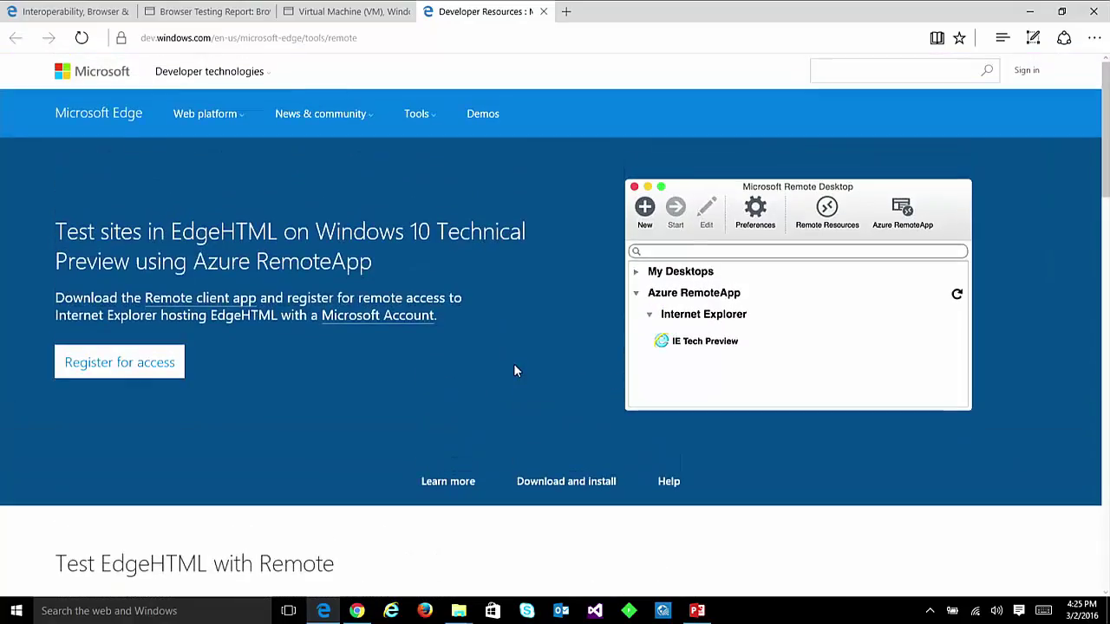
{"action": "scroll", "coordinate": [515, 371], "scroll_direction": "down", "scroll_amount": 1}
{"action": "scroll", "coordinate": [514, 372], "scroll_direction": "down", "scroll_amount": 1}
{"action": "scroll", "coordinate": [513, 356], "scroll_direction": "up", "scroll_amount": 1}
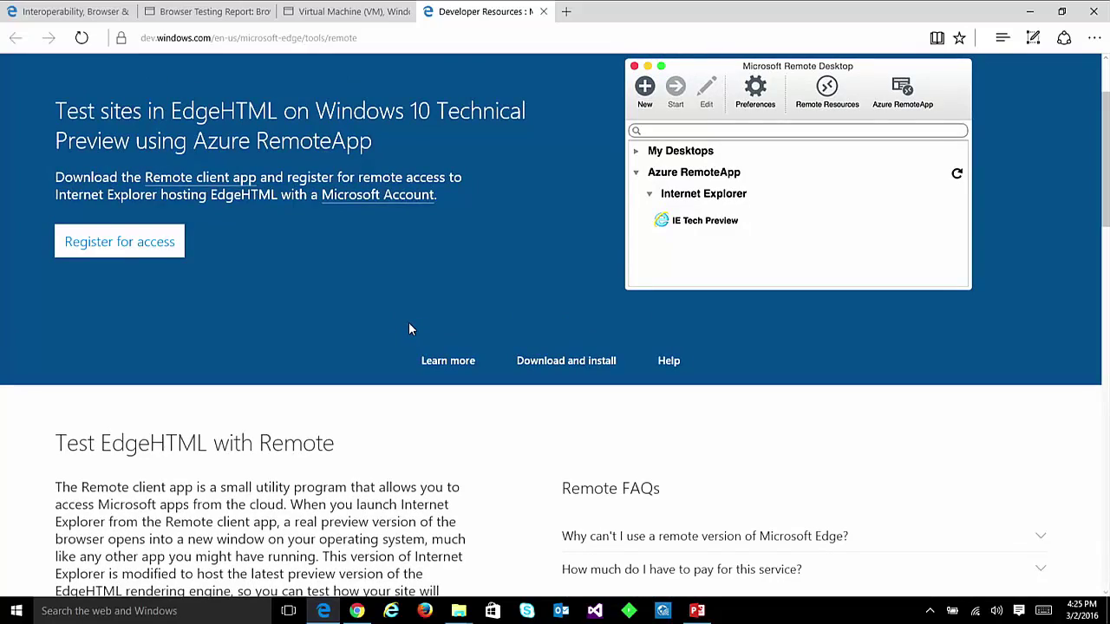
{"action": "scroll", "coordinate": [408, 328], "scroll_direction": "down", "scroll_amount": 1}
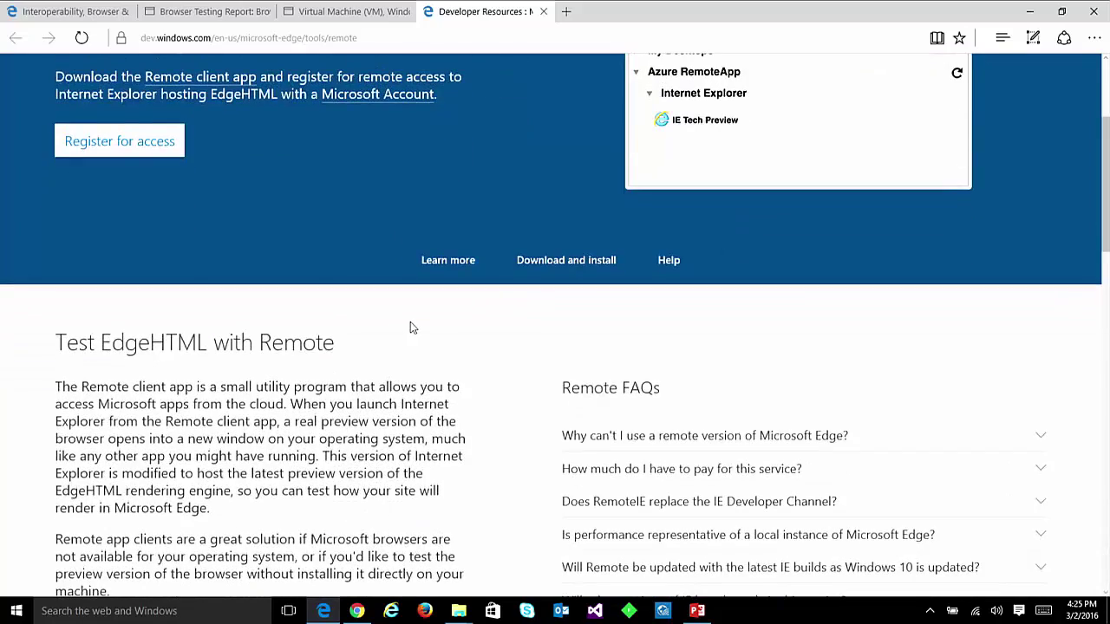
{"action": "scroll", "coordinate": [408, 327], "scroll_direction": "down", "scroll_amount": 1}
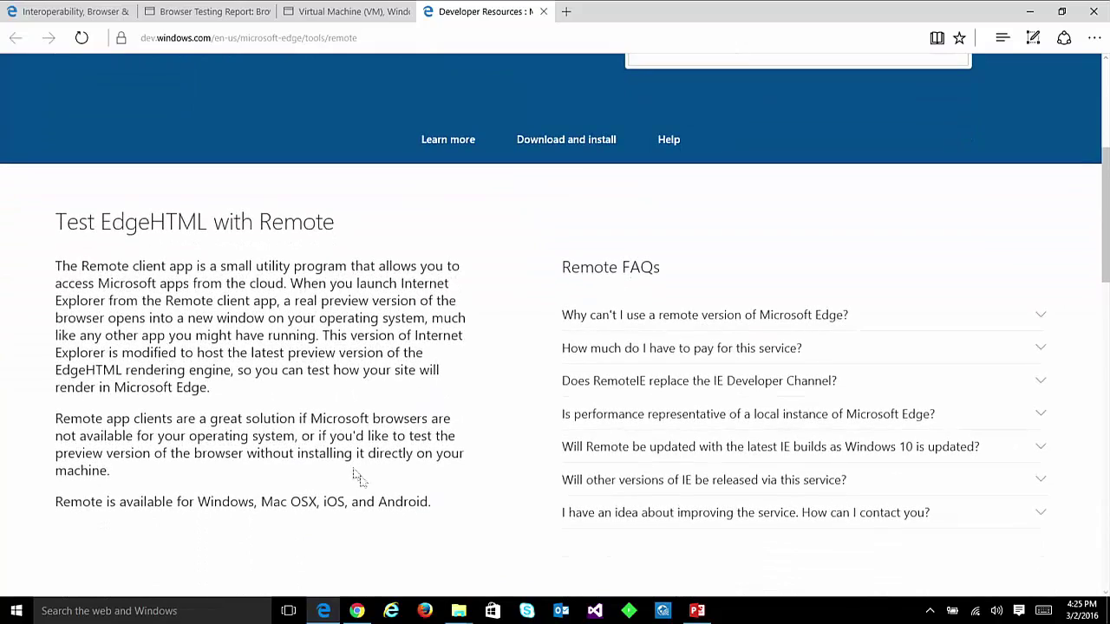
{"action": "scroll", "coordinate": [343, 403], "scroll_direction": "up", "scroll_amount": 1}
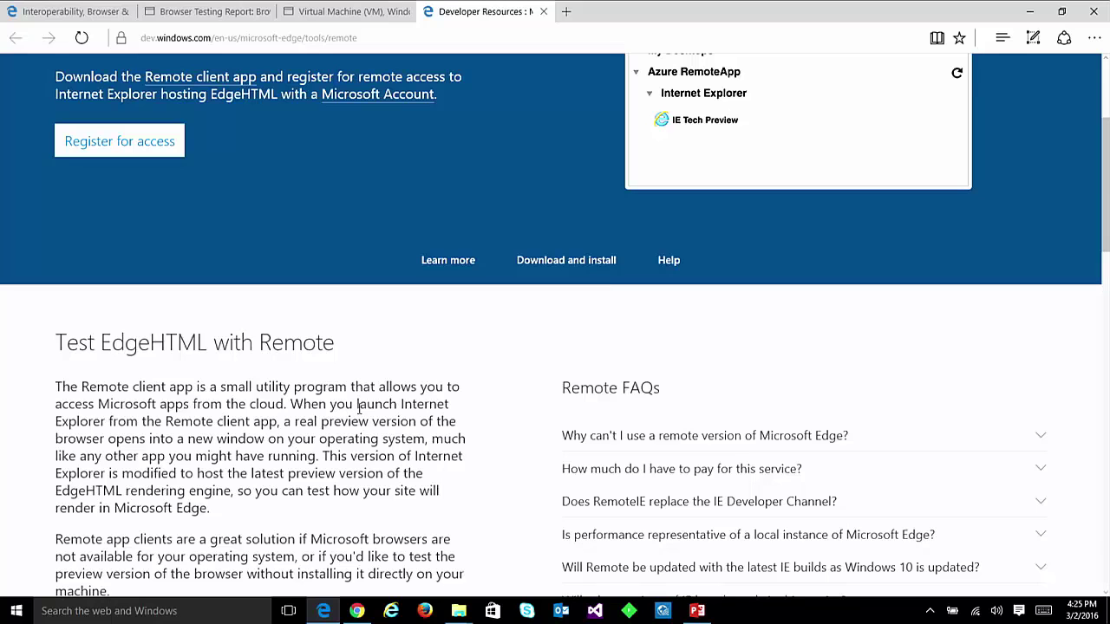
{"action": "scroll", "coordinate": [385, 404], "scroll_direction": "down", "scroll_amount": 3}
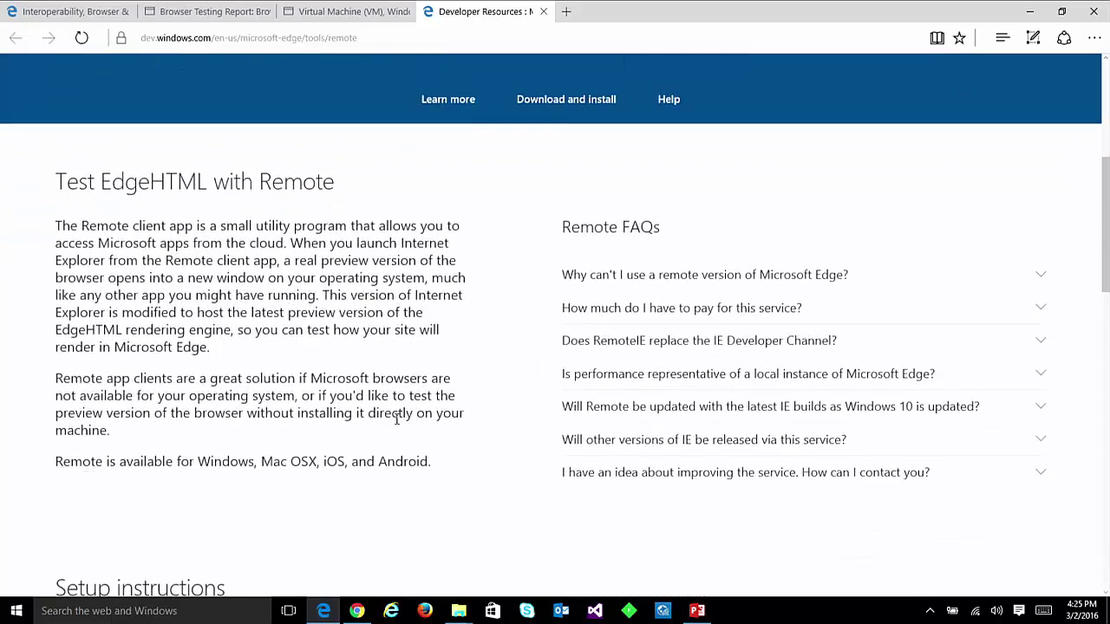
{"action": "scroll", "coordinate": [406, 415], "scroll_direction": "up", "scroll_amount": 7}
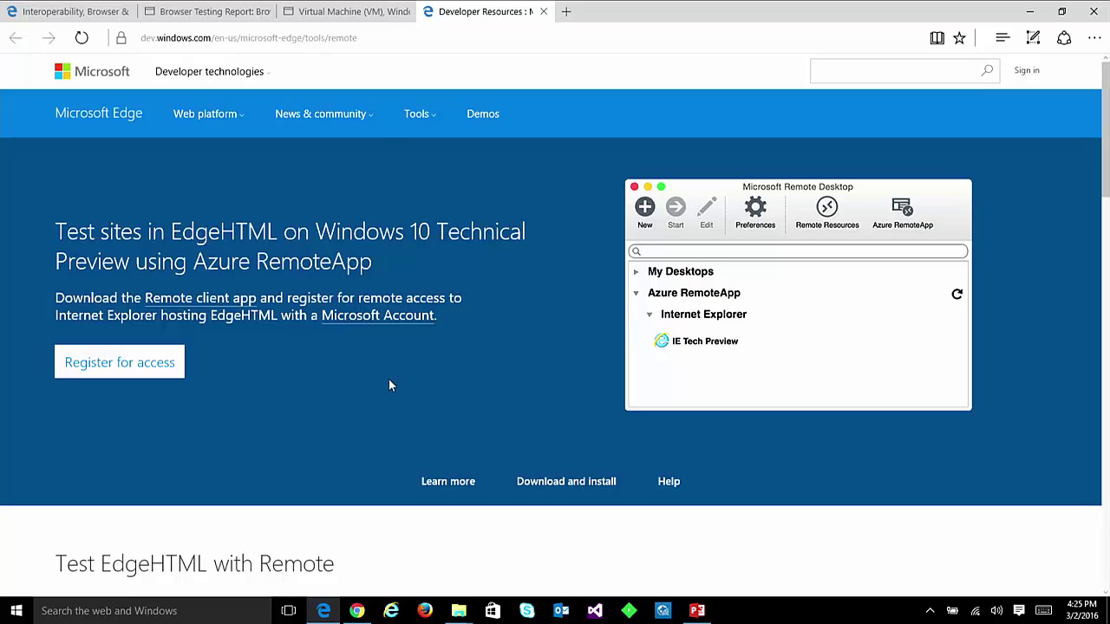
- Return to the dev tools overview and open Generate screenshots in a new browser tab
{"action": "left_click", "coordinate": [73, 12]}
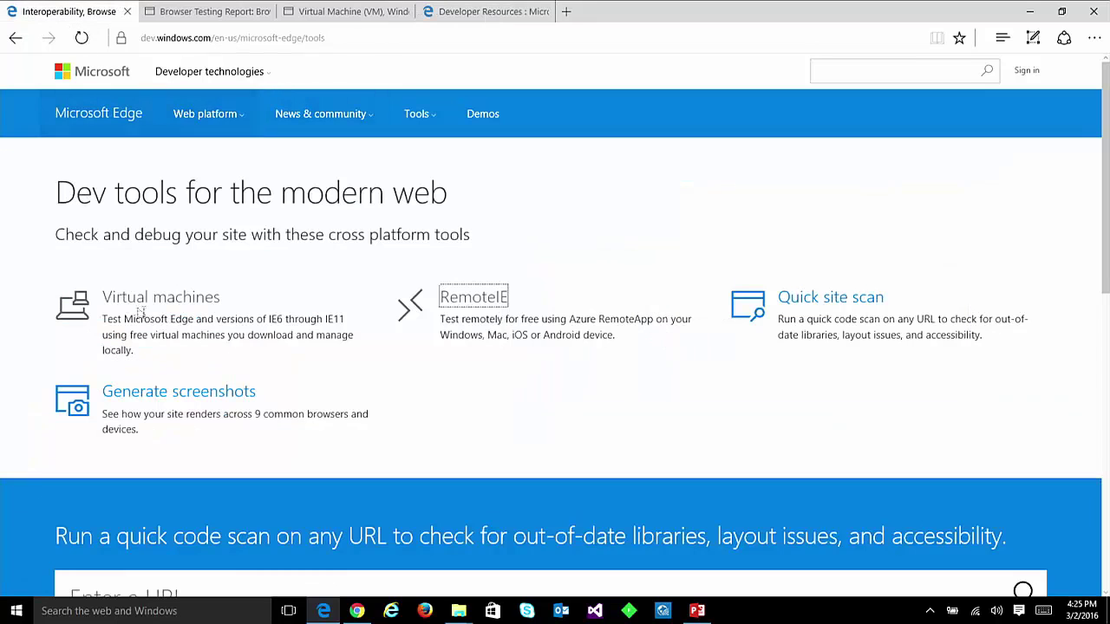
{"action": "right_click", "coordinate": [224, 397]}
{"action": "left_click", "coordinate": [247, 407]}
{"action": "left_click", "coordinate": [617, 13]}
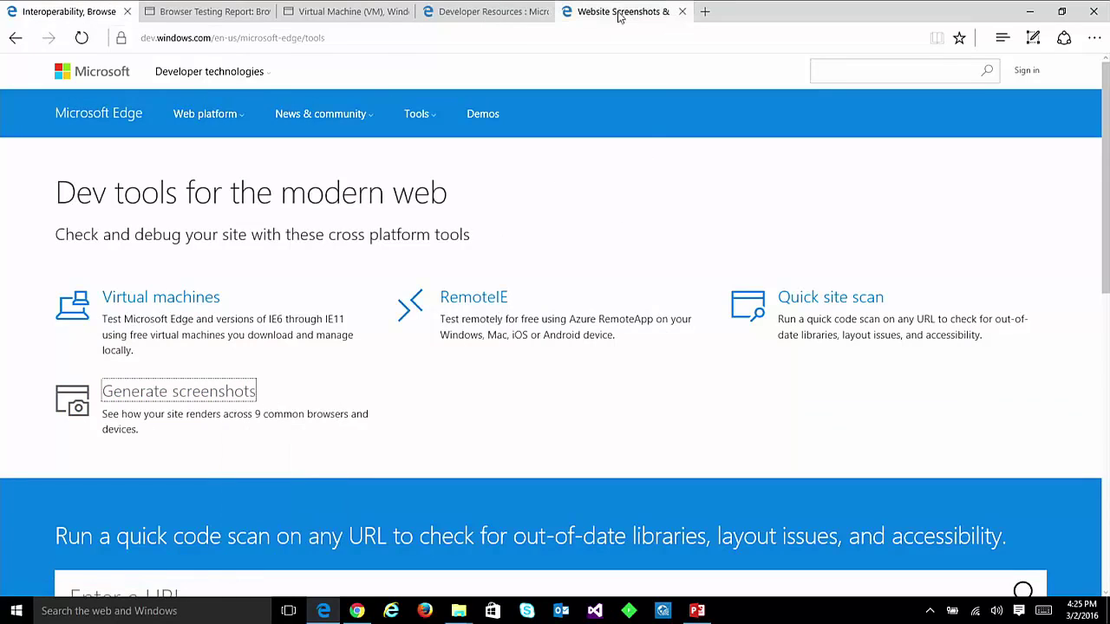
{"action": "left_click", "coordinate": [422, 378]}
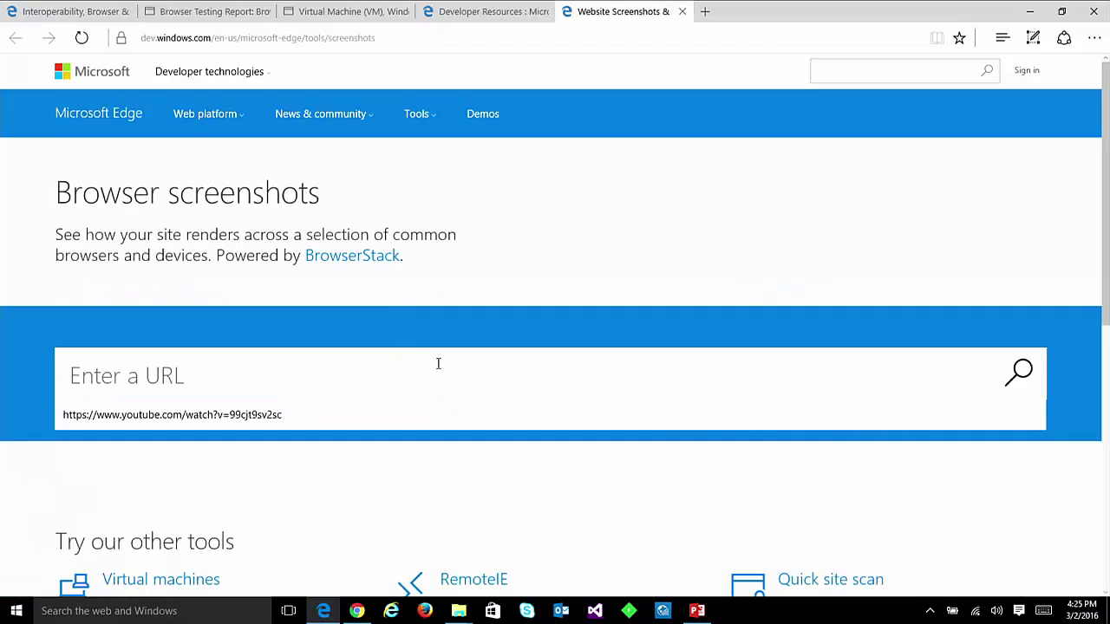
{"action": "type", "text": "www.weather.com"}
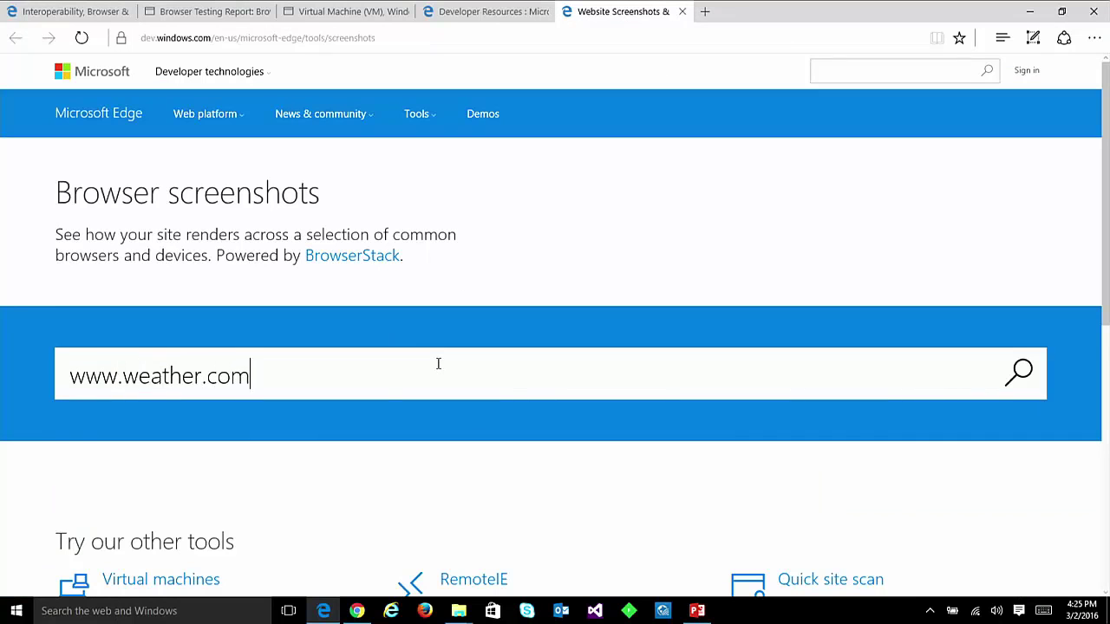
{"action": "key", "text": "Return"}
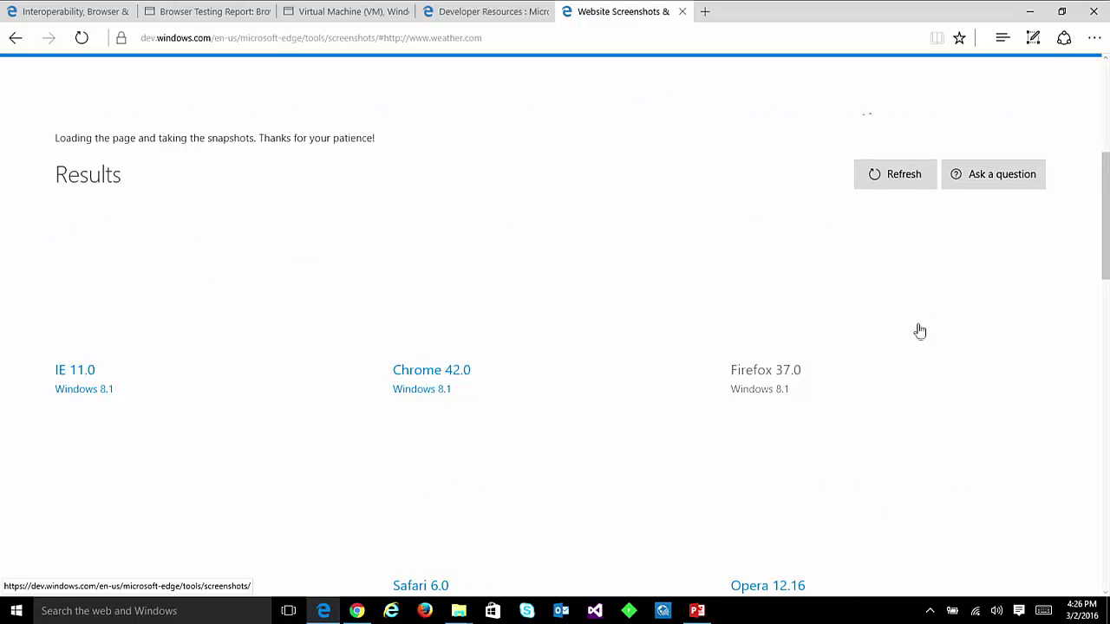
{"action": "scroll", "coordinate": [916, 327], "scroll_direction": "down", "scroll_amount": 1}
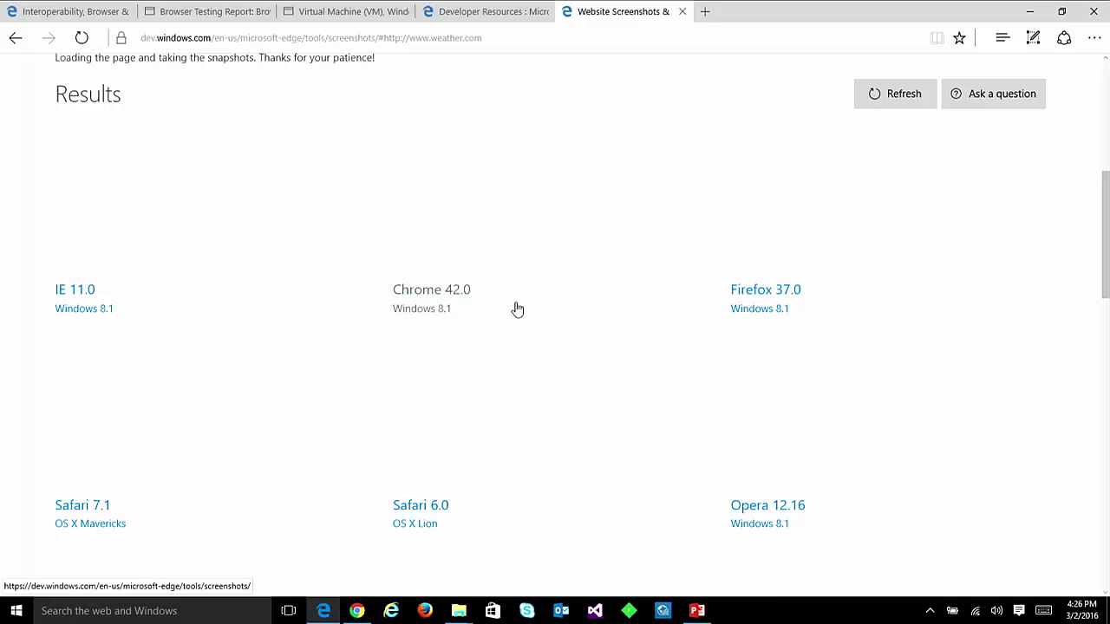
{"action": "scroll", "coordinate": [763, 295], "scroll_direction": "down", "scroll_amount": 1}
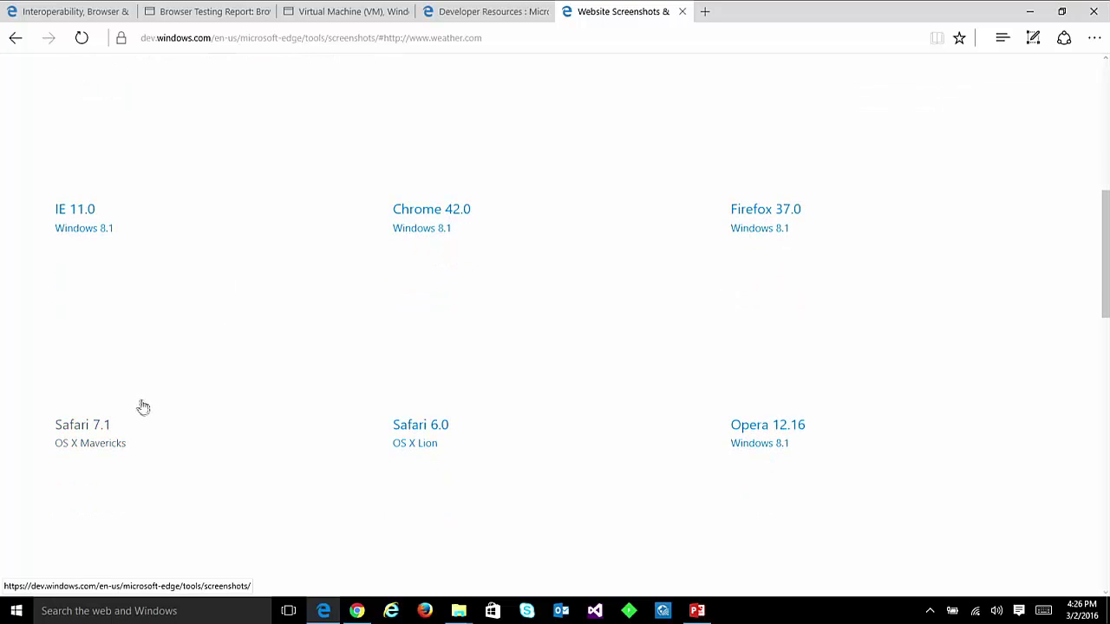
{"action": "scroll", "coordinate": [146, 405], "scroll_direction": "down", "scroll_amount": 1}
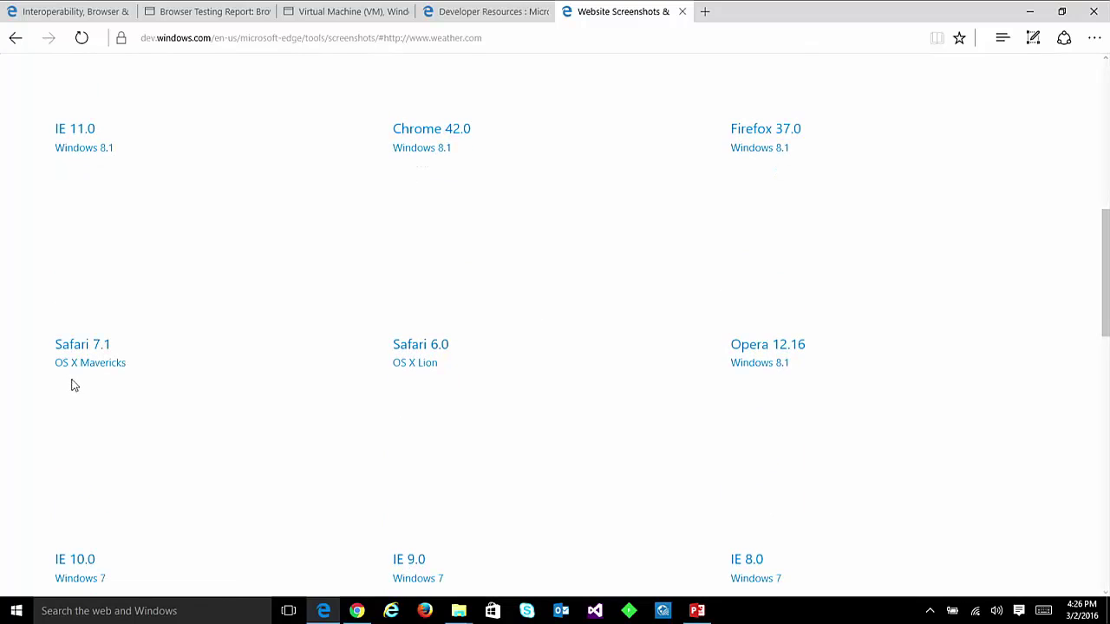
{"action": "scroll", "coordinate": [109, 377], "scroll_direction": "up", "scroll_amount": 4}
{"action": "scroll", "coordinate": [246, 235], "scroll_direction": "down", "scroll_amount": 1}
{"action": "scroll", "coordinate": [270, 340], "scroll_direction": "down", "scroll_amount": 4}
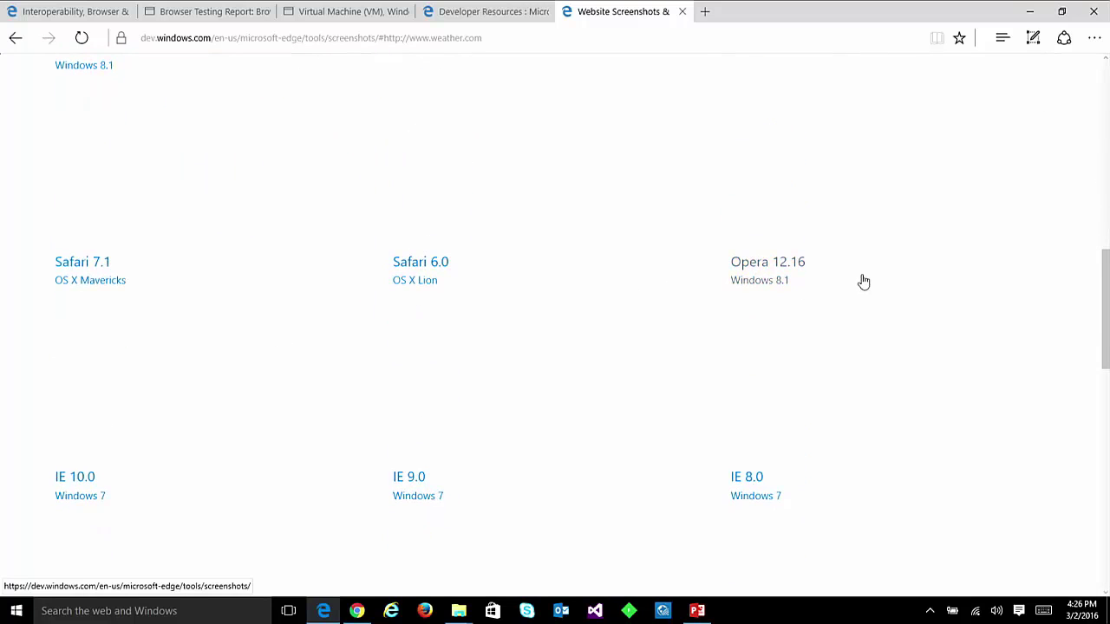
{"action": "scroll", "coordinate": [776, 338], "scroll_direction": "down", "scroll_amount": 2}
{"action": "scroll", "coordinate": [781, 391], "scroll_direction": "down", "scroll_amount": 3}
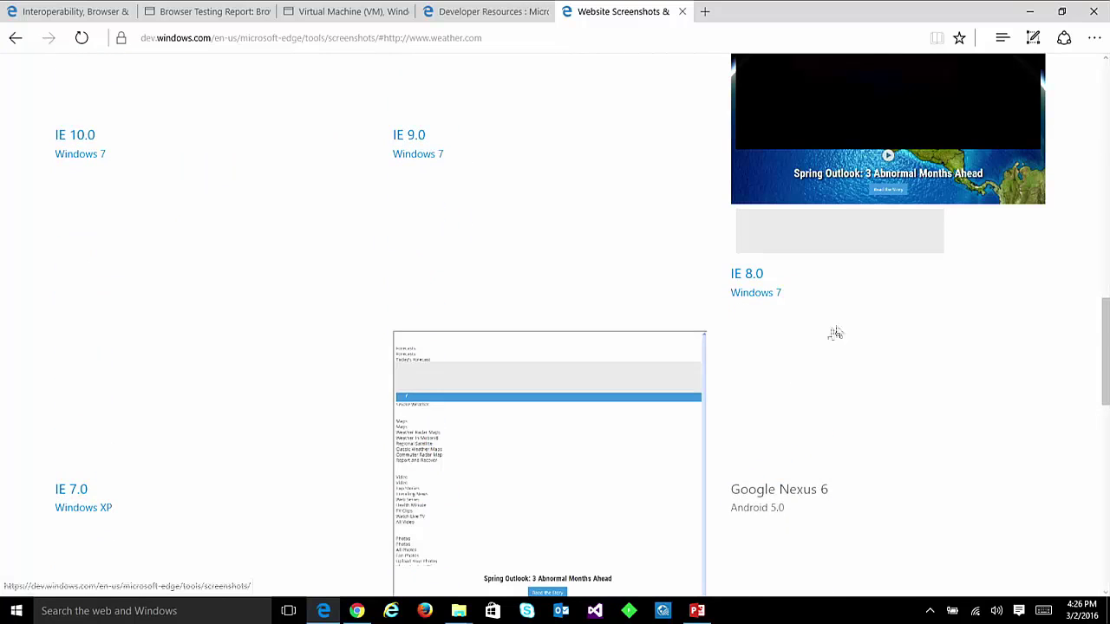
{"action": "scroll", "coordinate": [842, 330], "scroll_direction": "down", "scroll_amount": 3}
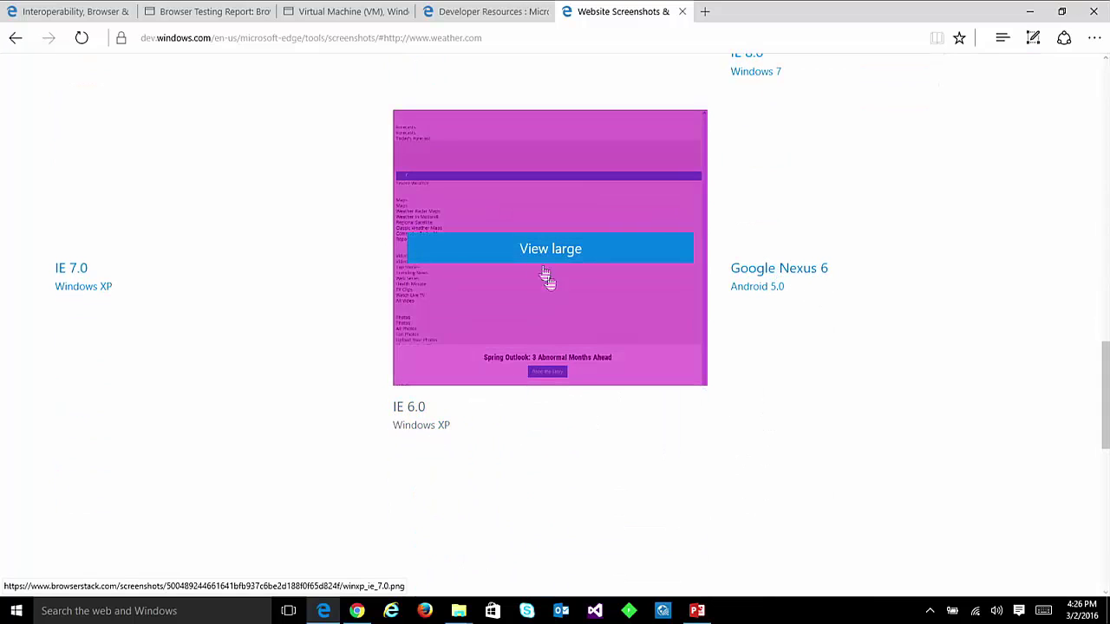
{"action": "scroll", "coordinate": [216, 335], "scroll_direction": "up", "scroll_amount": 1}
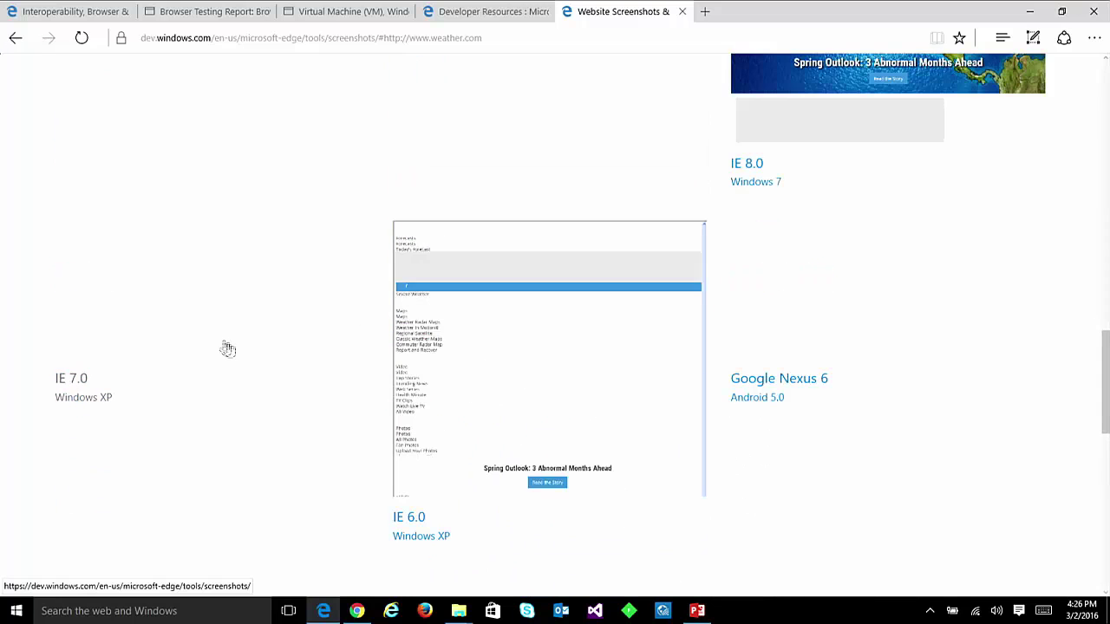
{"action": "scroll", "coordinate": [242, 369], "scroll_direction": "down", "scroll_amount": 3}
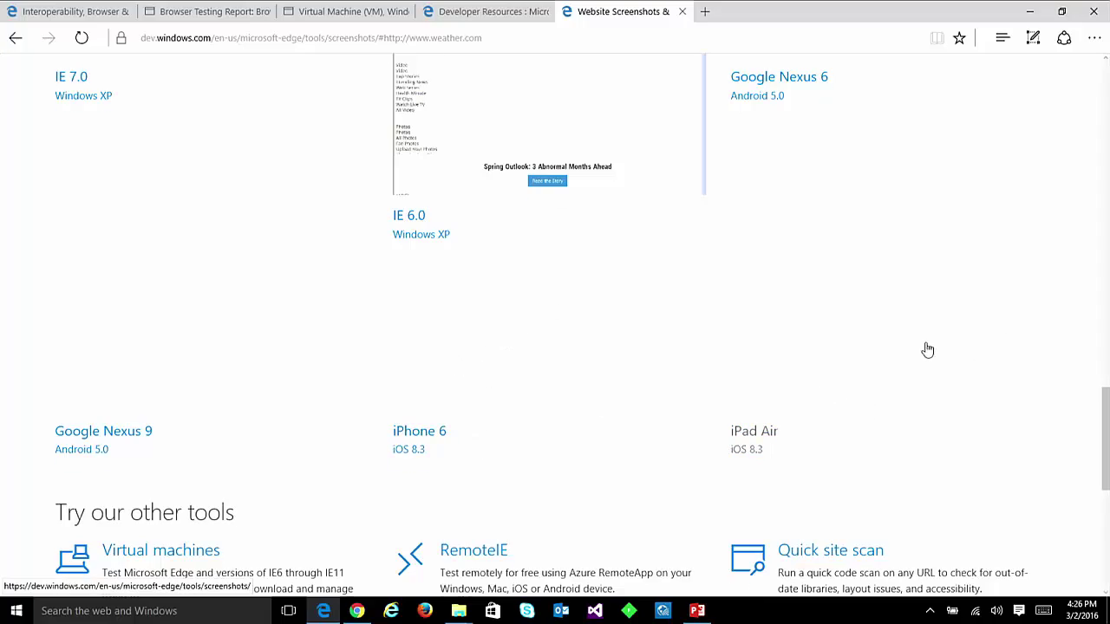
{"action": "scroll", "coordinate": [968, 387], "scroll_direction": "up", "scroll_amount": 5}
{"action": "scroll", "coordinate": [969, 382], "scroll_direction": "up", "scroll_amount": 8}
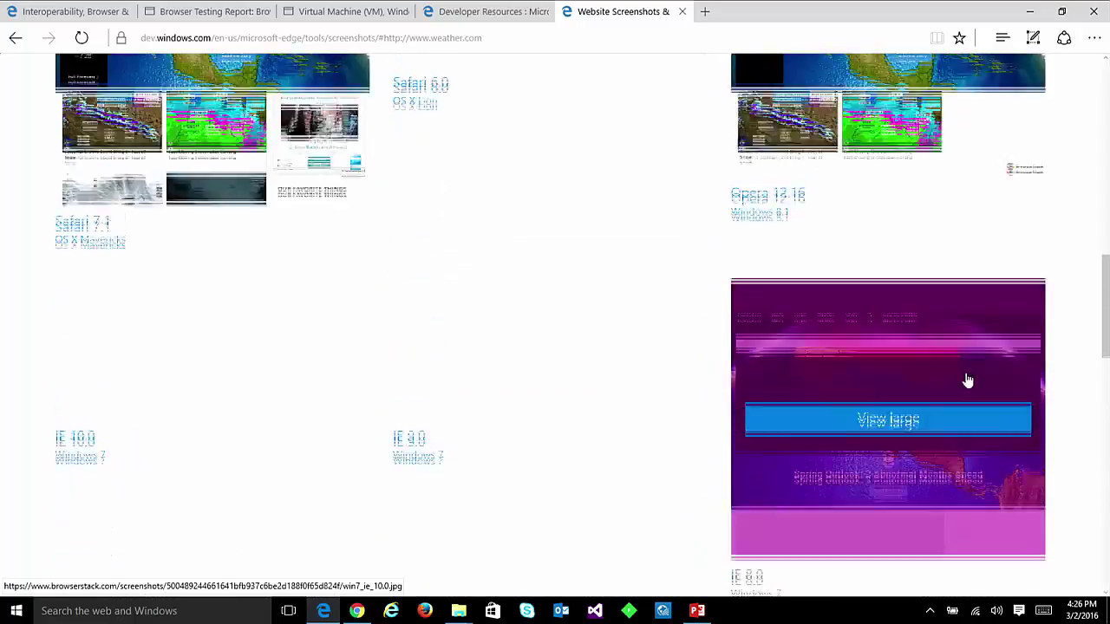
{"action": "scroll", "coordinate": [963, 379], "scroll_direction": "up", "scroll_amount": 4}
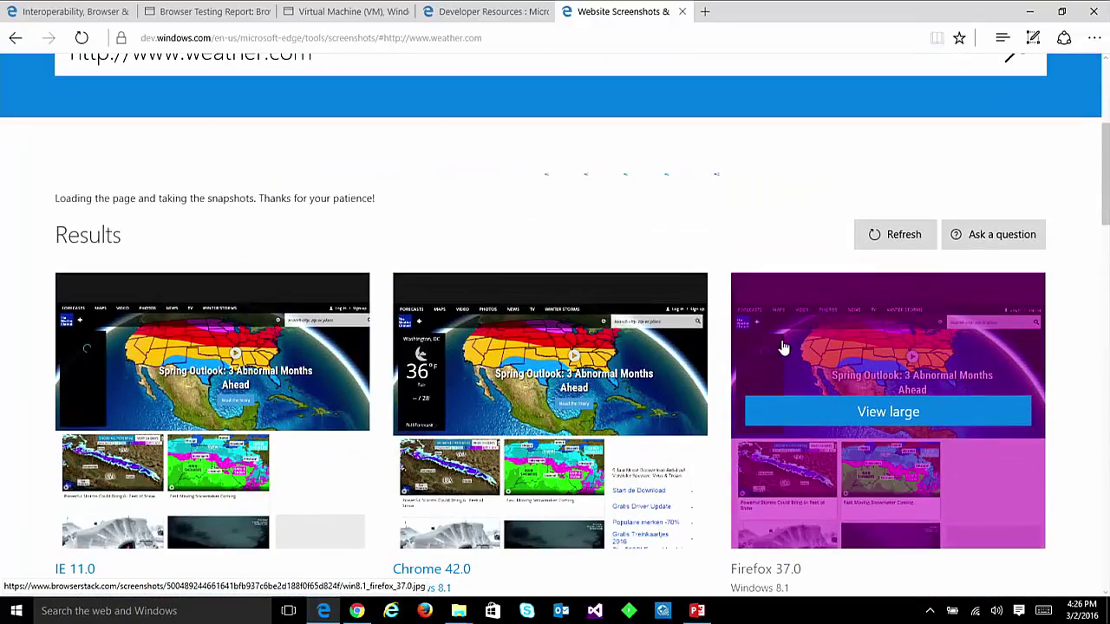
{"action": "scroll", "coordinate": [780, 341], "scroll_direction": "up", "scroll_amount": 1}
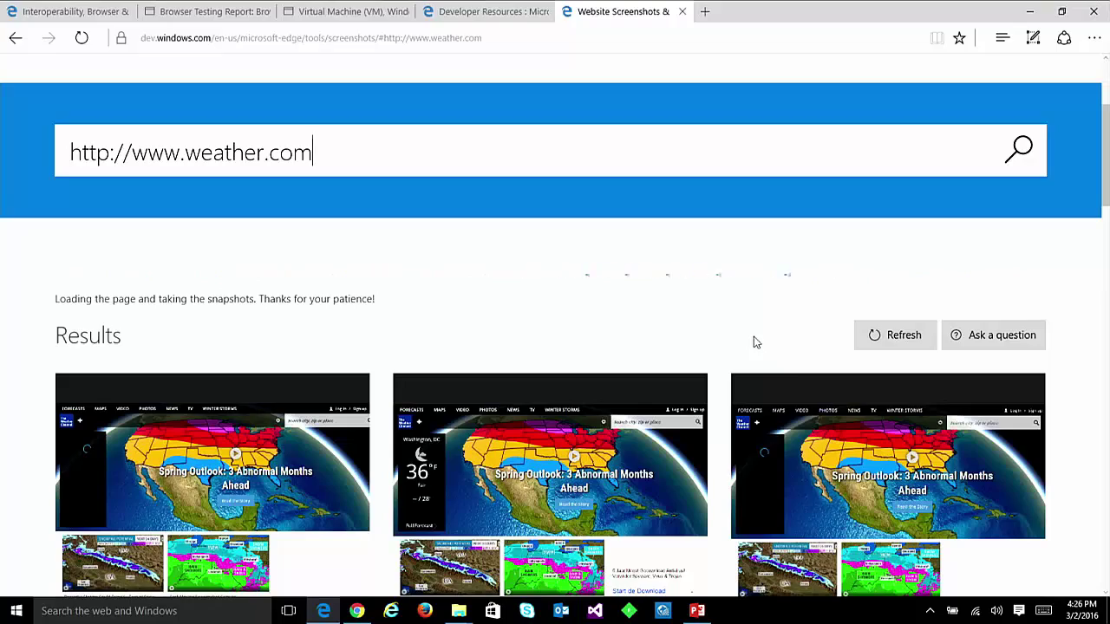
{"action": "scroll", "coordinate": [751, 340], "scroll_direction": "down", "scroll_amount": 1}
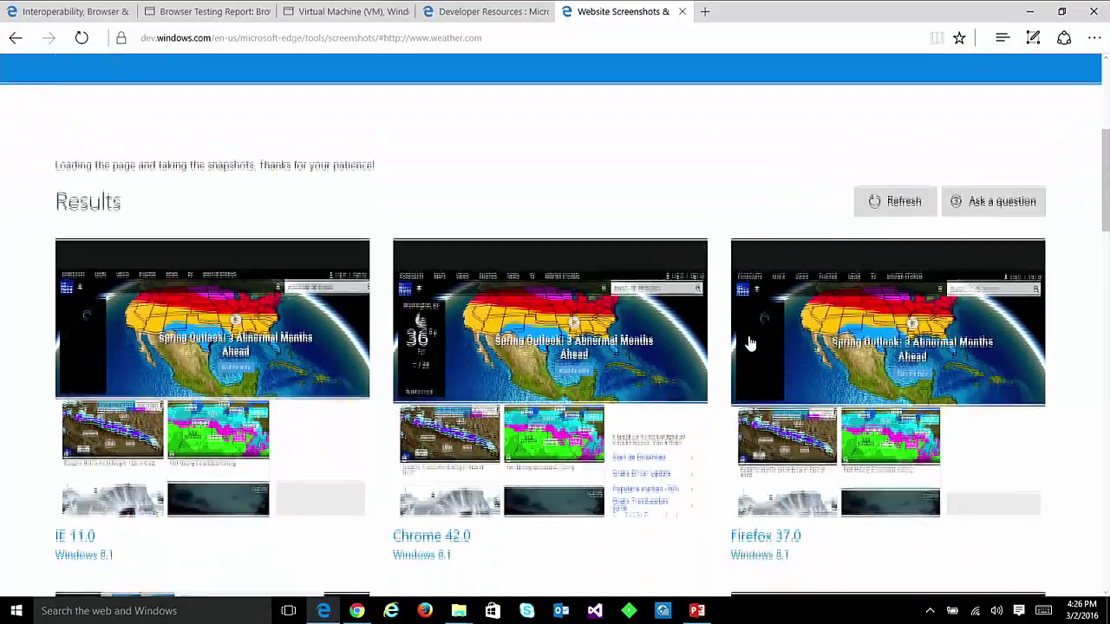
{"action": "scroll", "coordinate": [763, 326], "scroll_direction": "up", "scroll_amount": 1}
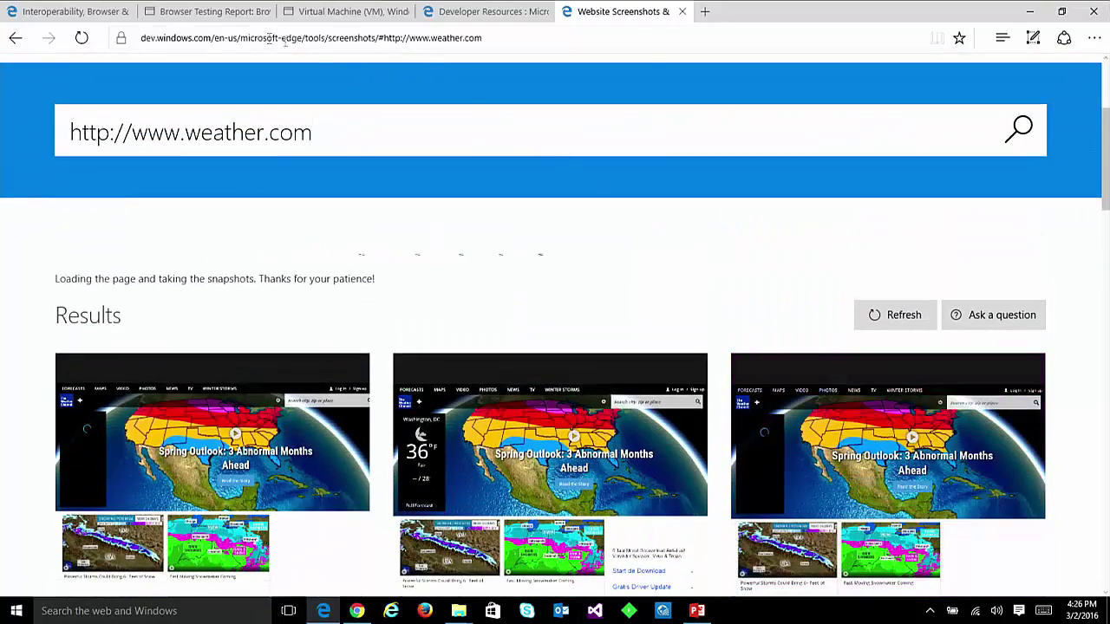
{"action": "left_click", "coordinate": [197, 16]}
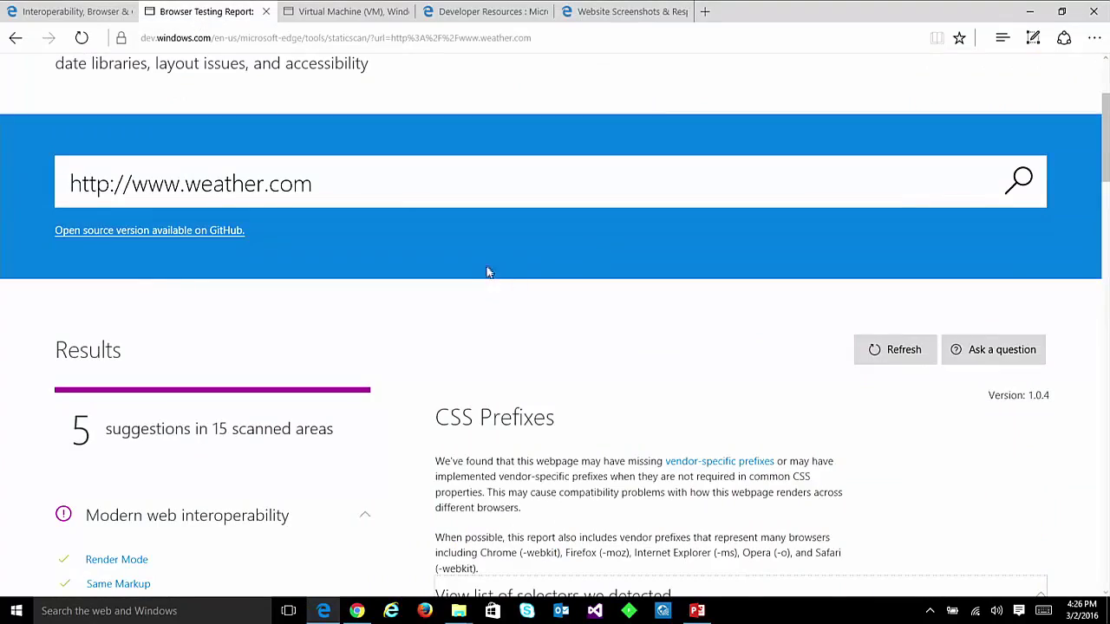
{"action": "scroll", "coordinate": [488, 274], "scroll_direction": "up", "scroll_amount": 2}
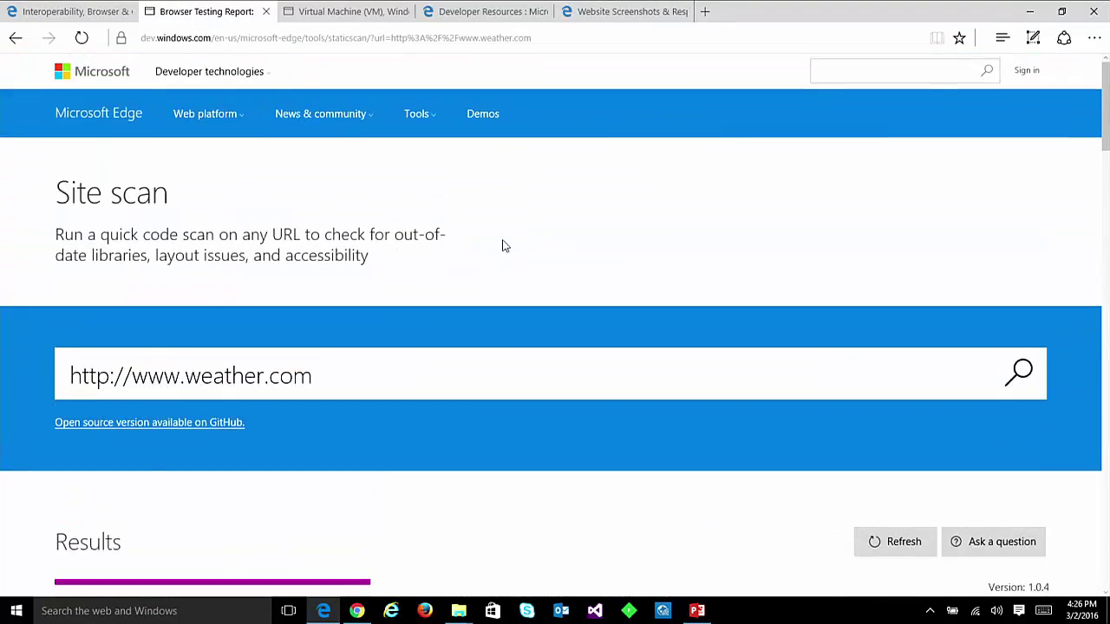
{"action": "scroll", "coordinate": [545, 269], "scroll_direction": "down", "scroll_amount": 5}
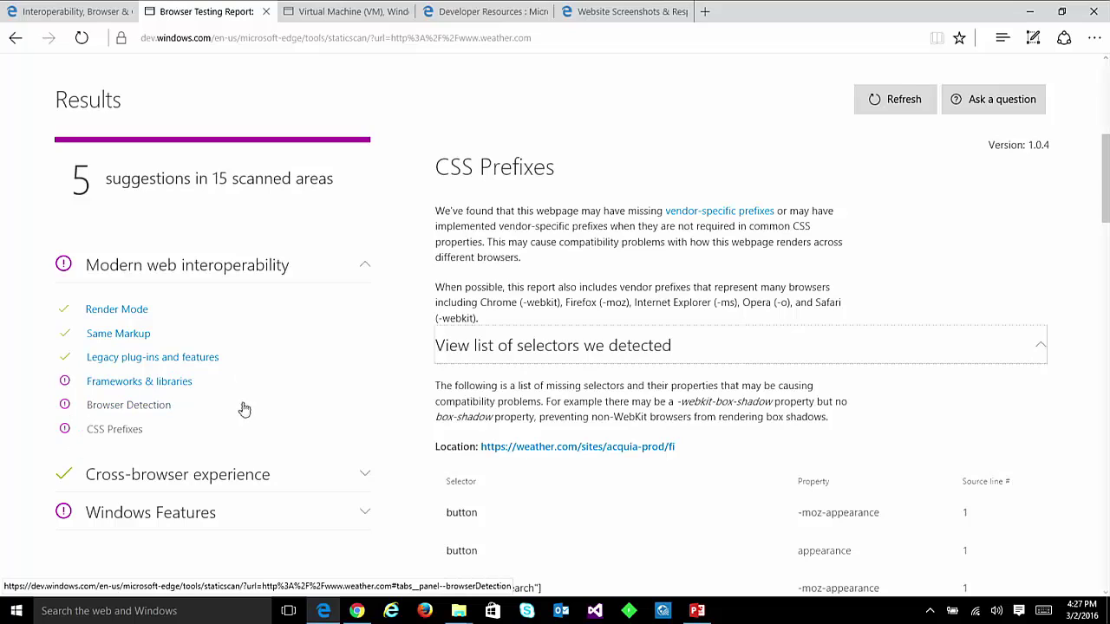
{"action": "scroll", "coordinate": [243, 404], "scroll_direction": "up", "scroll_amount": 3}
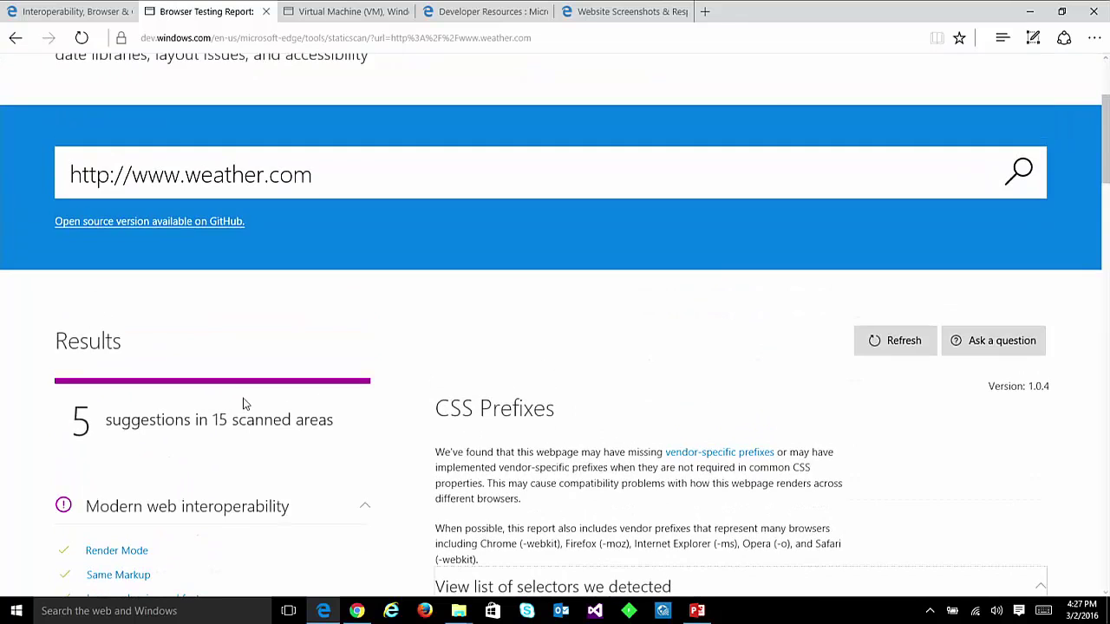
{"action": "scroll", "coordinate": [245, 404], "scroll_direction": "up", "scroll_amount": 1}
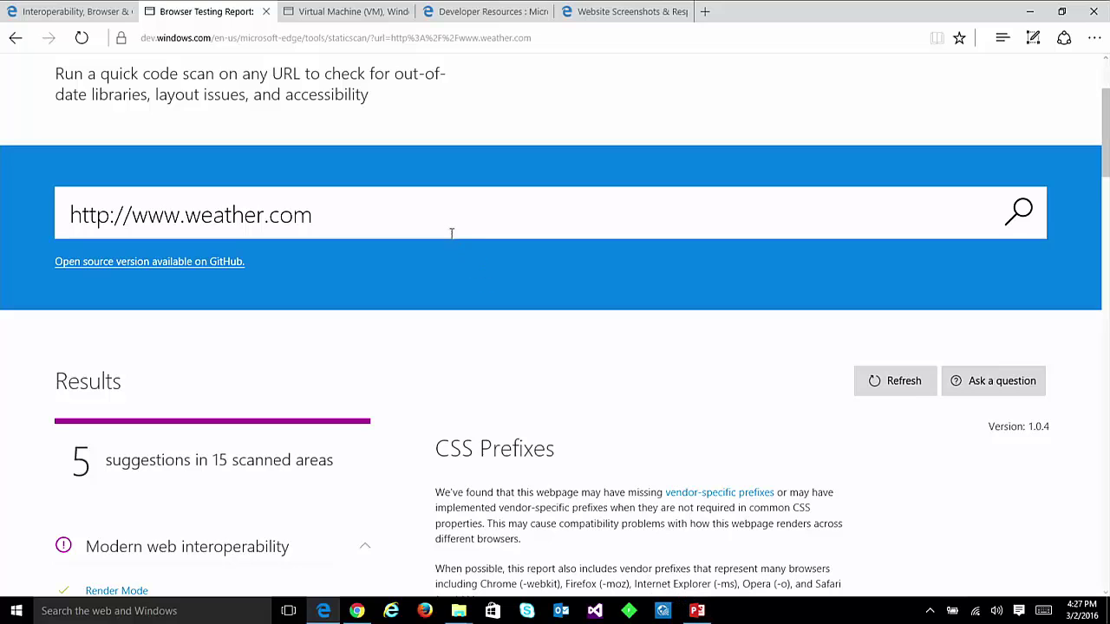
- Return to the dev tools overview page and copy its web address
{"action": "left_click", "coordinate": [56, 12]}
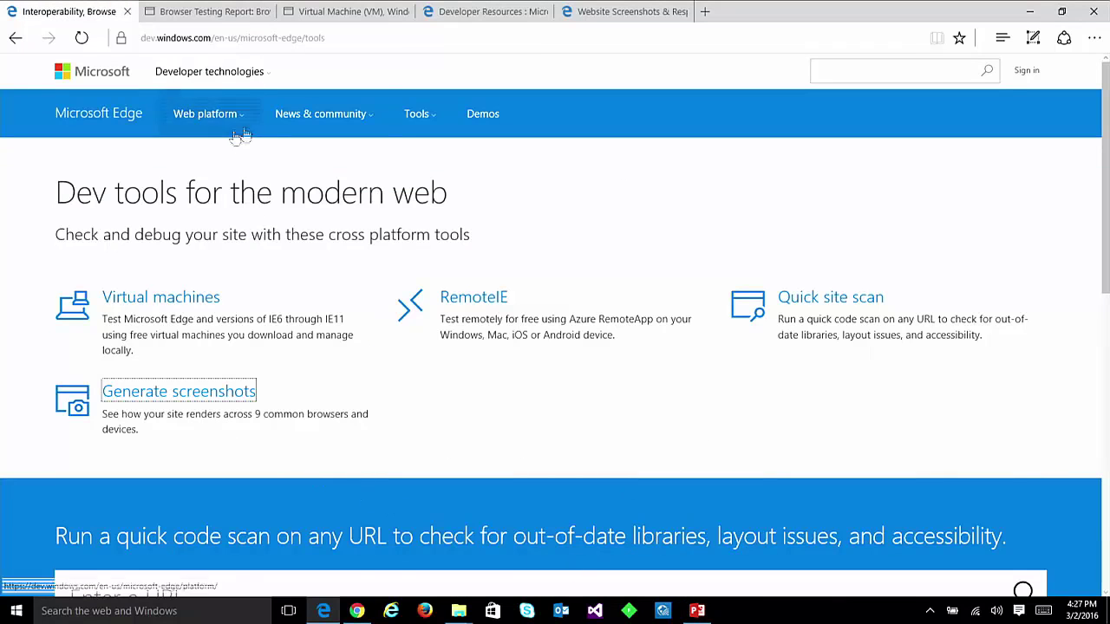
{"action": "left_click", "coordinate": [284, 38]}
{"action": "right_click", "coordinate": [285, 40]}
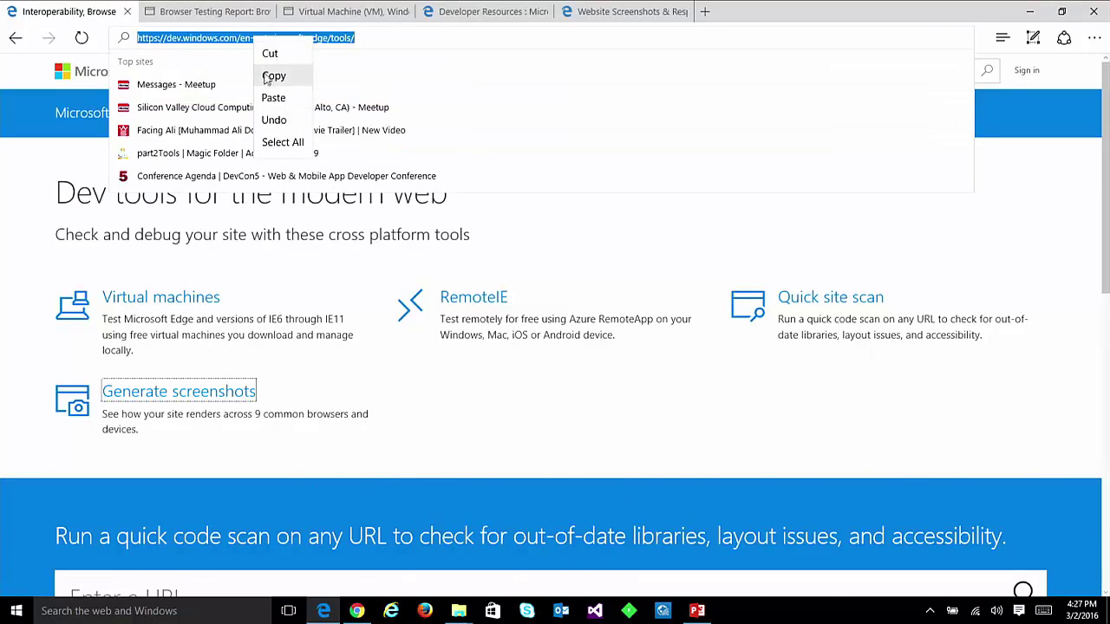
{"action": "left_click", "coordinate": [271, 82]}
{"action": "left_click", "coordinate": [357, 610]}
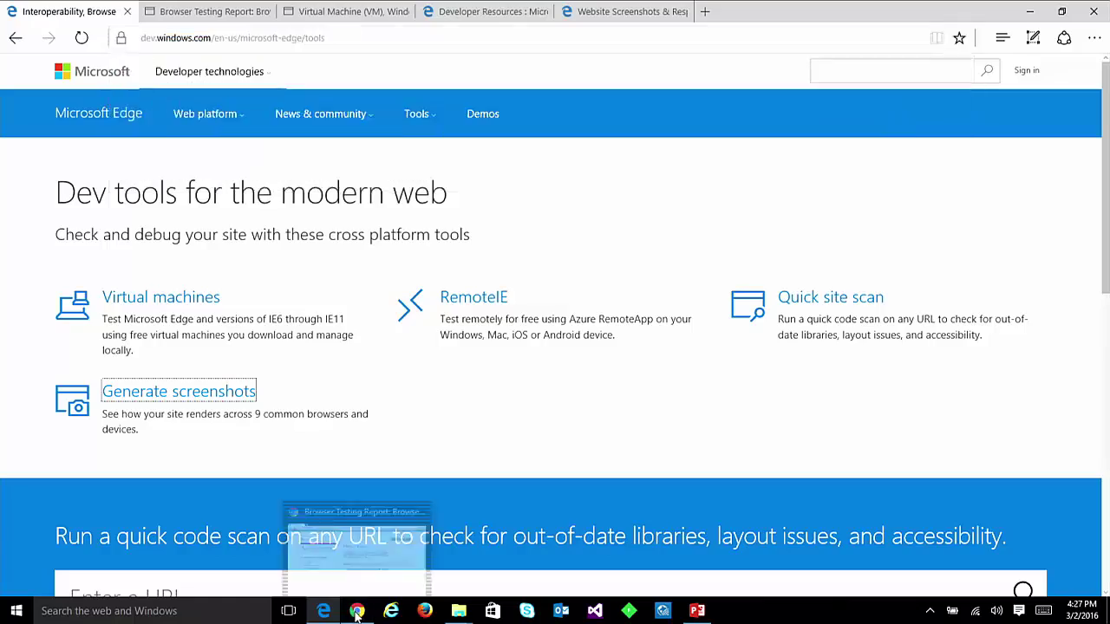
{"action": "scroll", "coordinate": [659, 265], "scroll_direction": "up", "scroll_amount": 5}
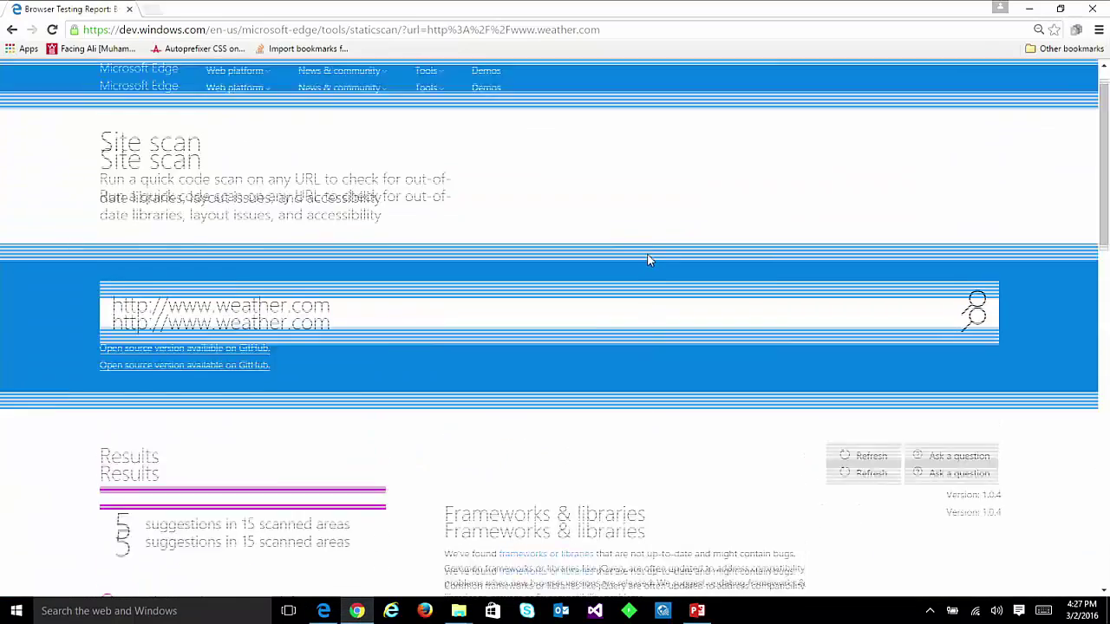
{"action": "scroll", "coordinate": [651, 260], "scroll_direction": "down", "scroll_amount": 5}
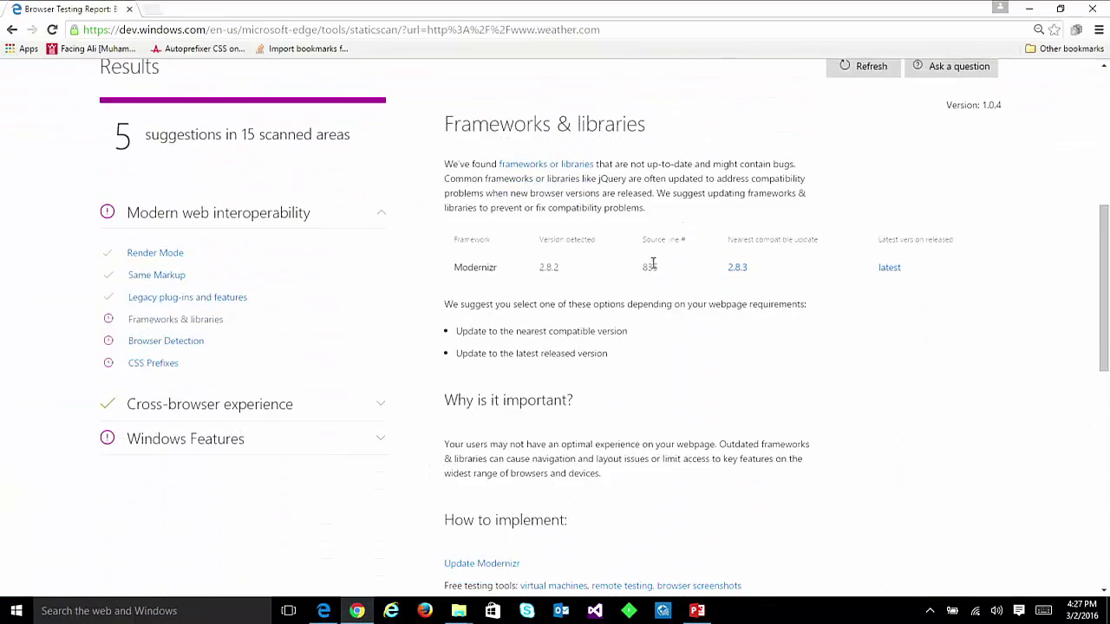
{"action": "scroll", "coordinate": [659, 268], "scroll_direction": "down", "scroll_amount": 2}
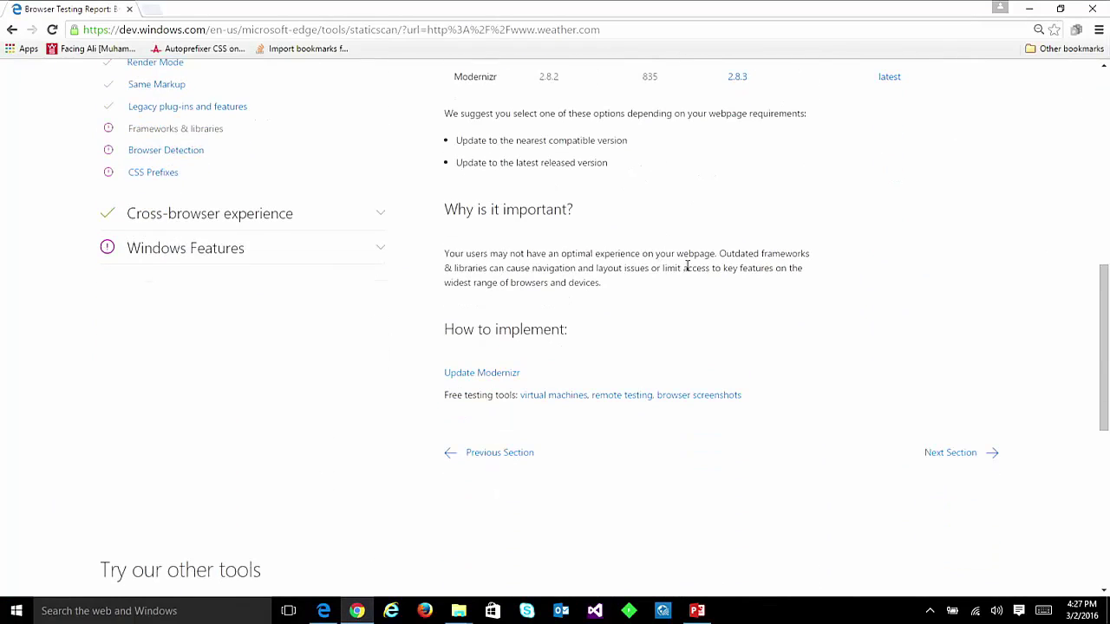
{"action": "scroll", "coordinate": [667, 258], "scroll_direction": "up", "scroll_amount": 1}
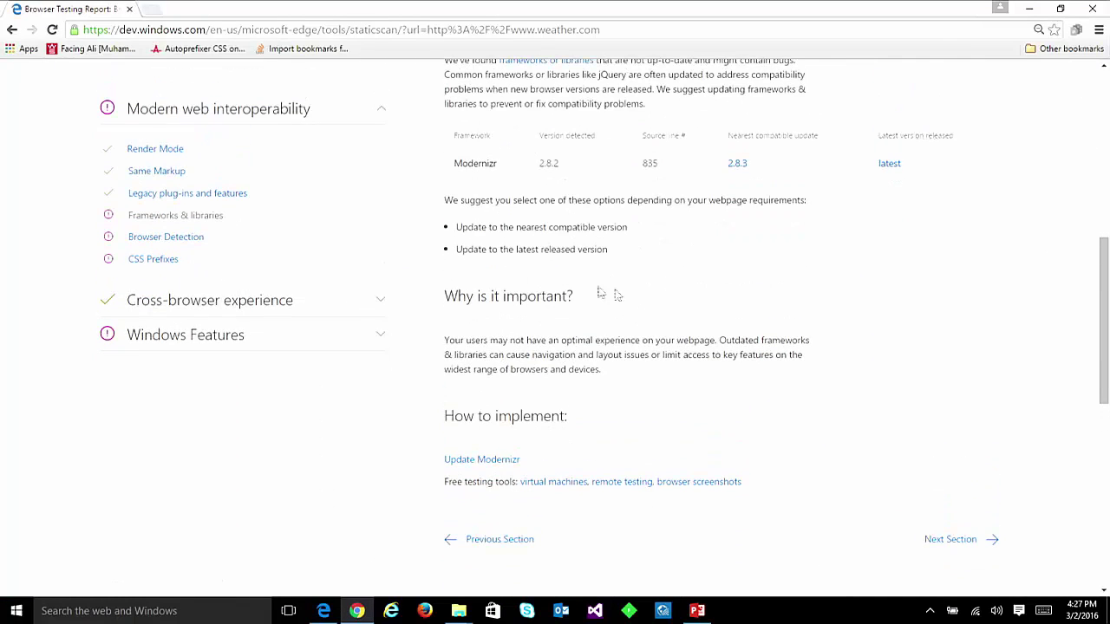